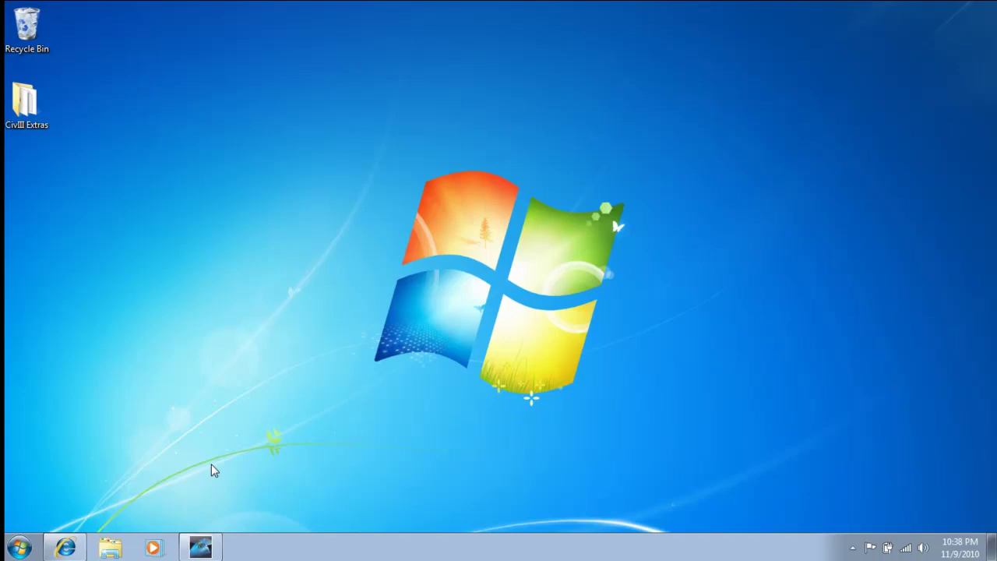
- Check the Windows version, then run autorun.exe from the CIV3 disc to start setup
key("super+r")
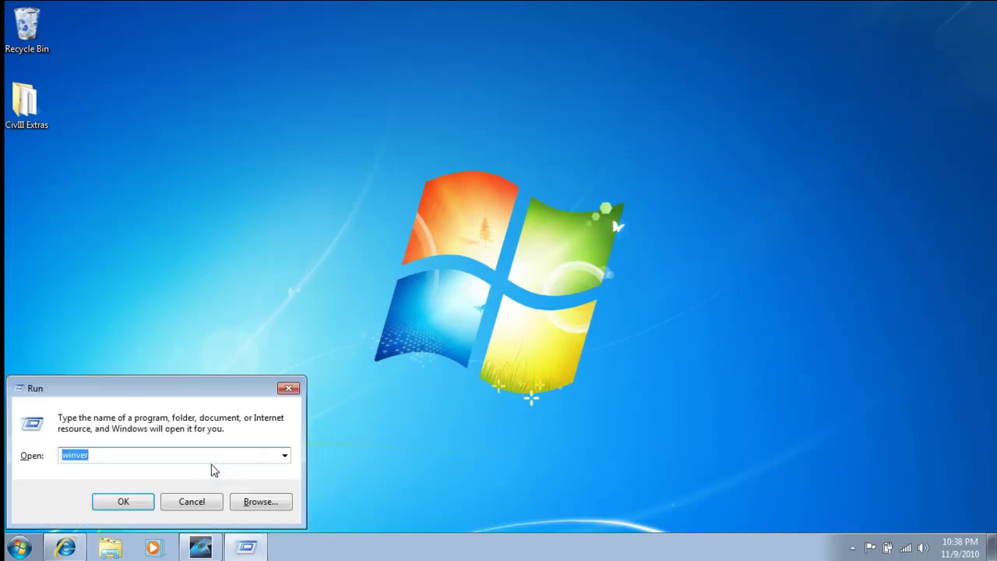
key("Return")
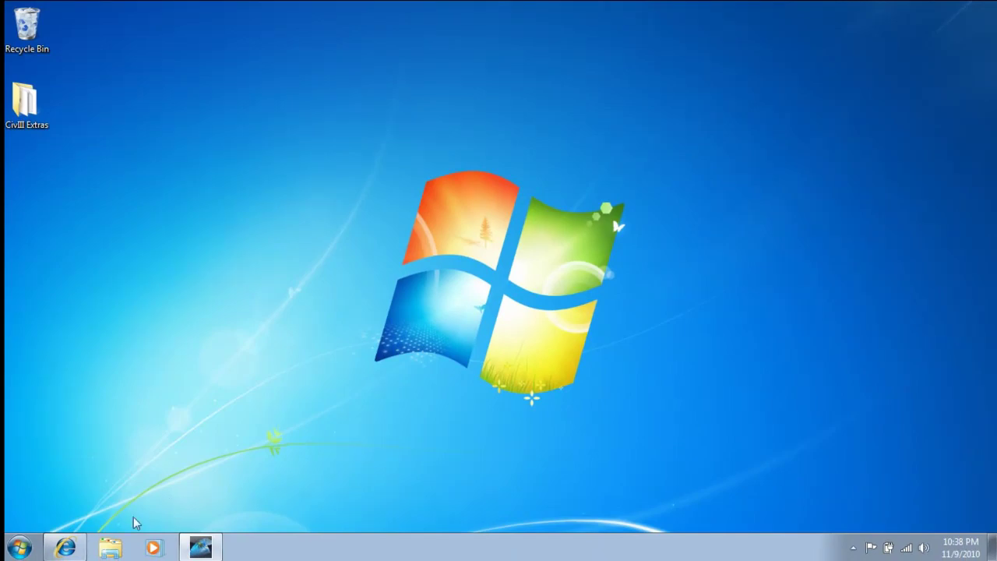
left_click(65, 548)
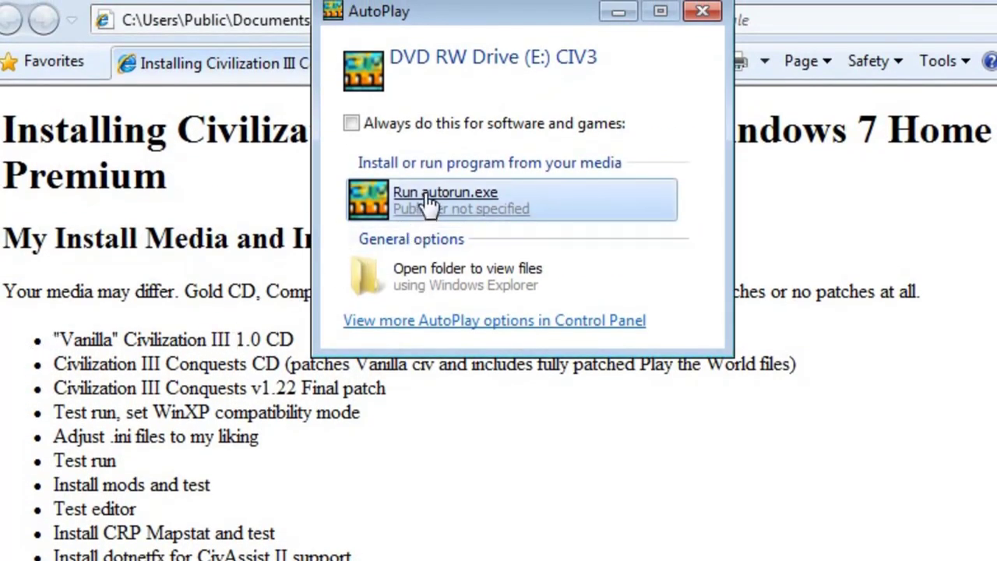
left_click(428, 204)
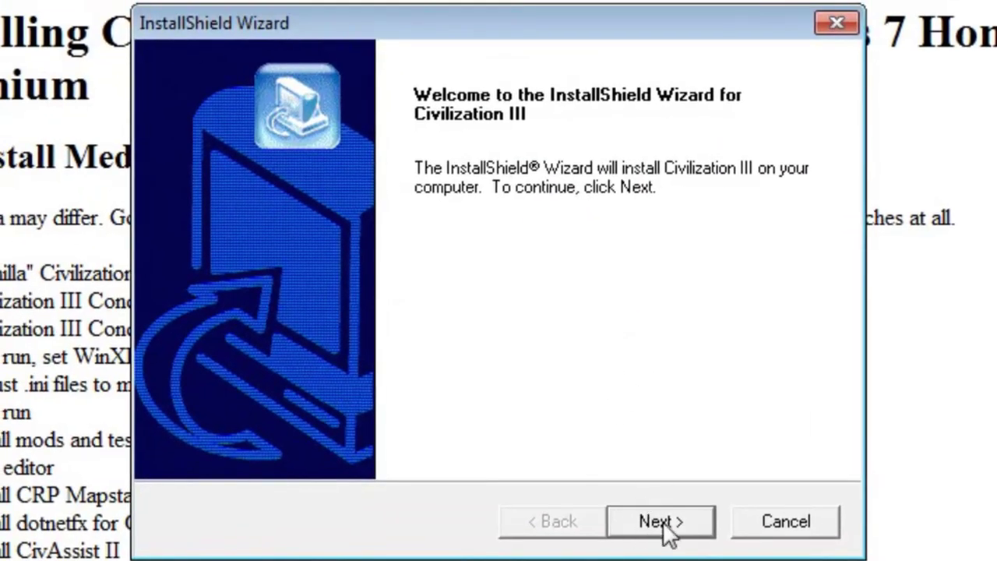
- Pass the welcome page and accept the Civilization III license agreement, confirming acceptance
left_click(662, 522)
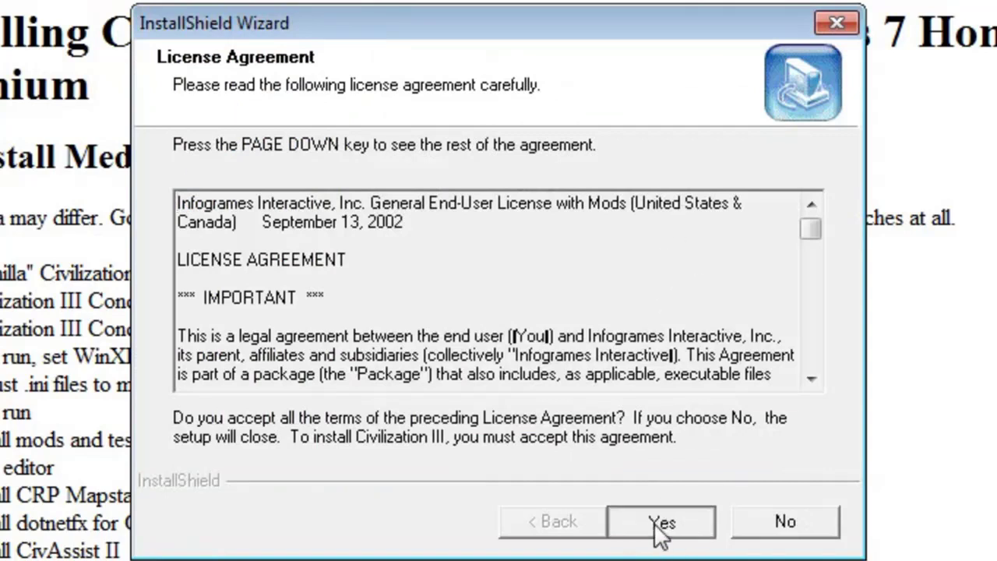
left_click(661, 521)
left_click(623, 369)
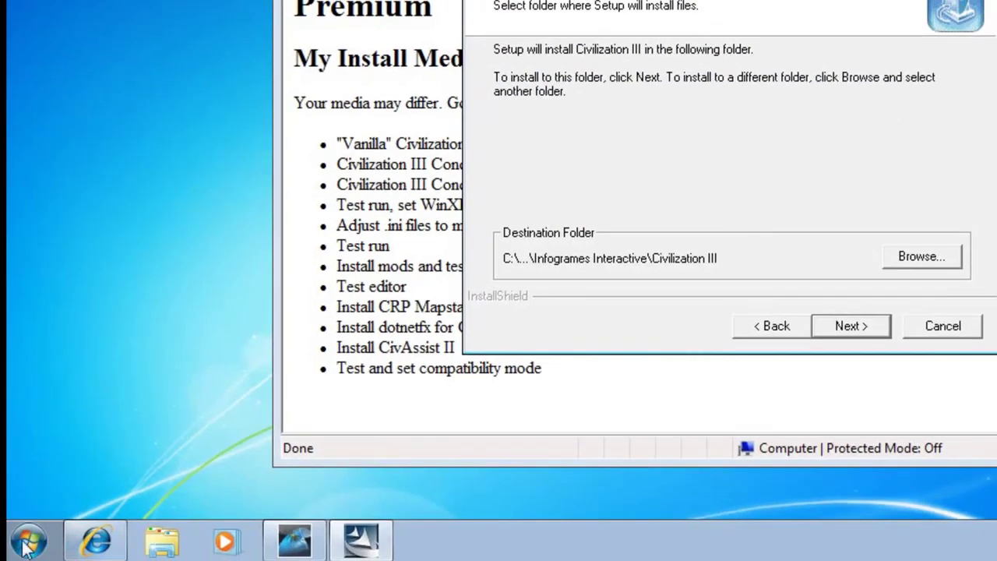
- Open the C:\Users\Public folder in Windows Explorer
left_click(29, 541)
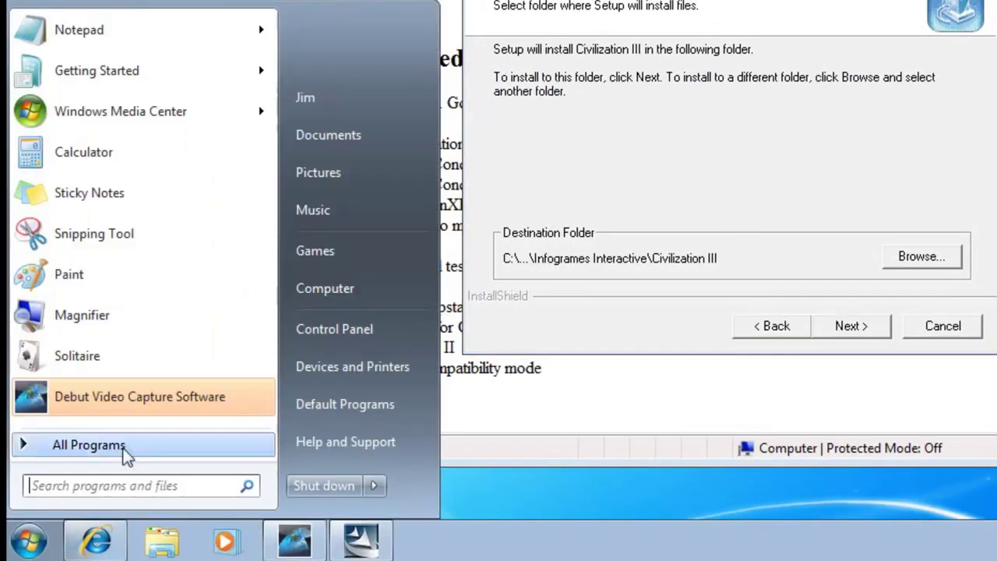
left_click(311, 140)
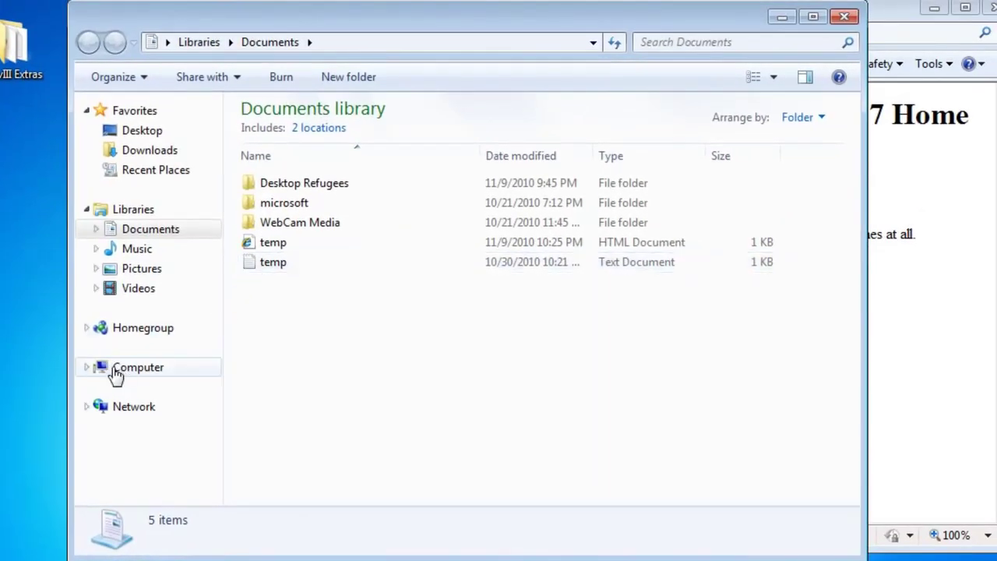
left_click(116, 372)
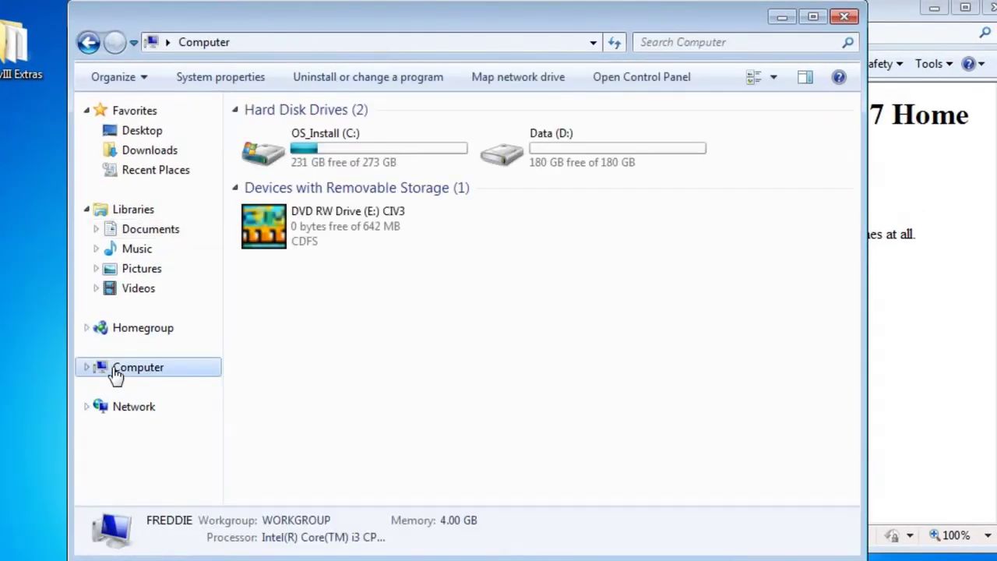
double_click(284, 152)
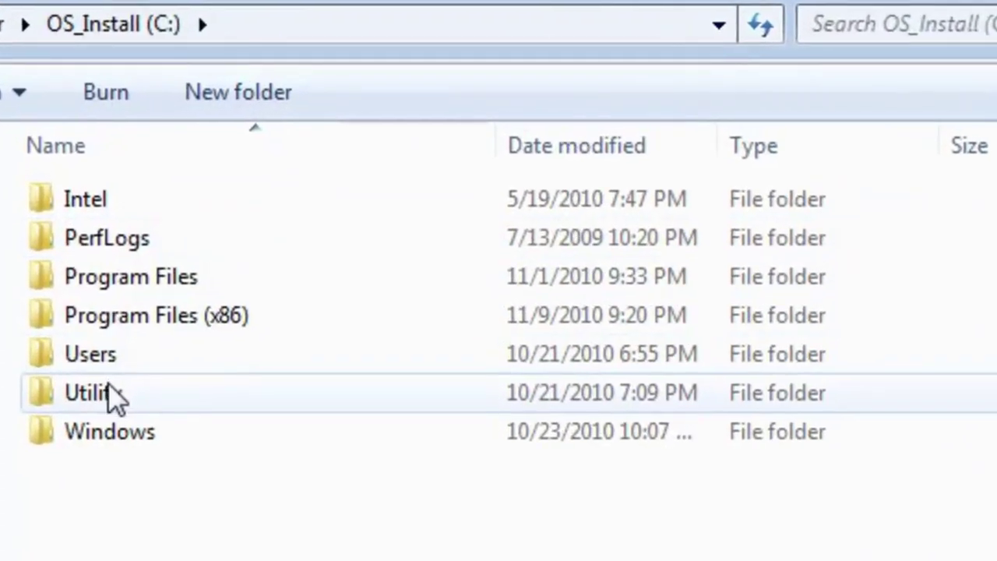
double_click(103, 363)
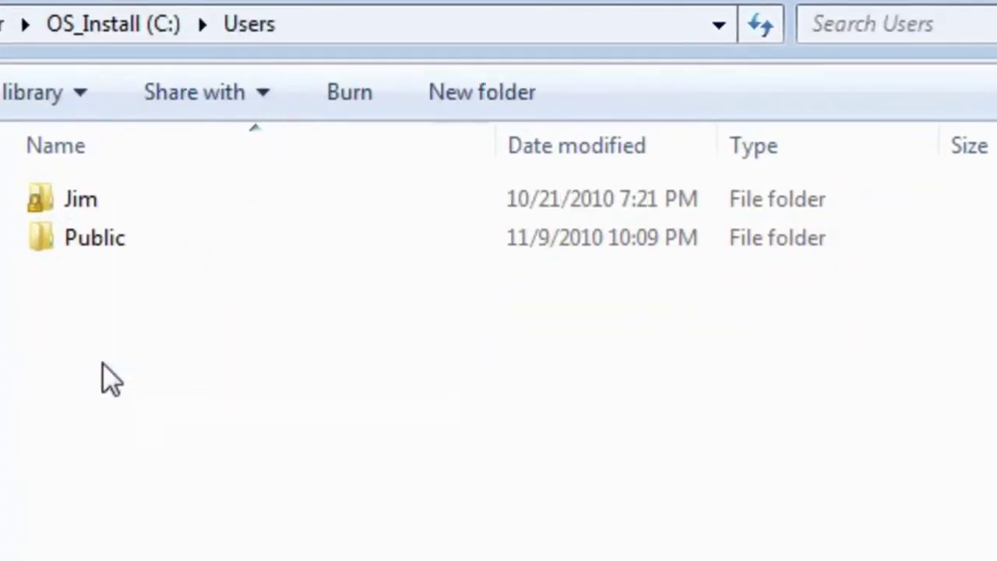
double_click(75, 247)
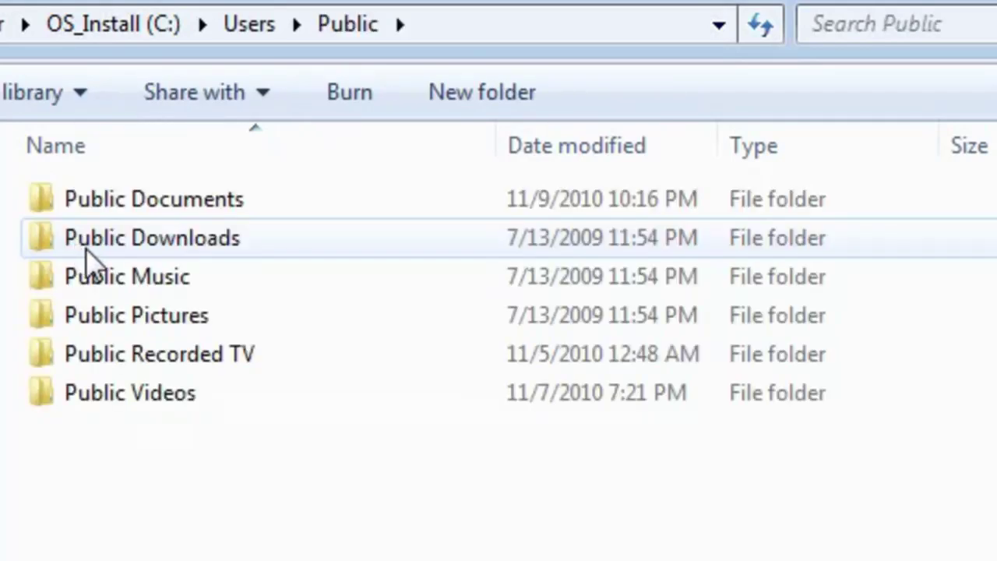
- Create a Games folder in Public and a CivIII folder inside it
left_click(501, 91)
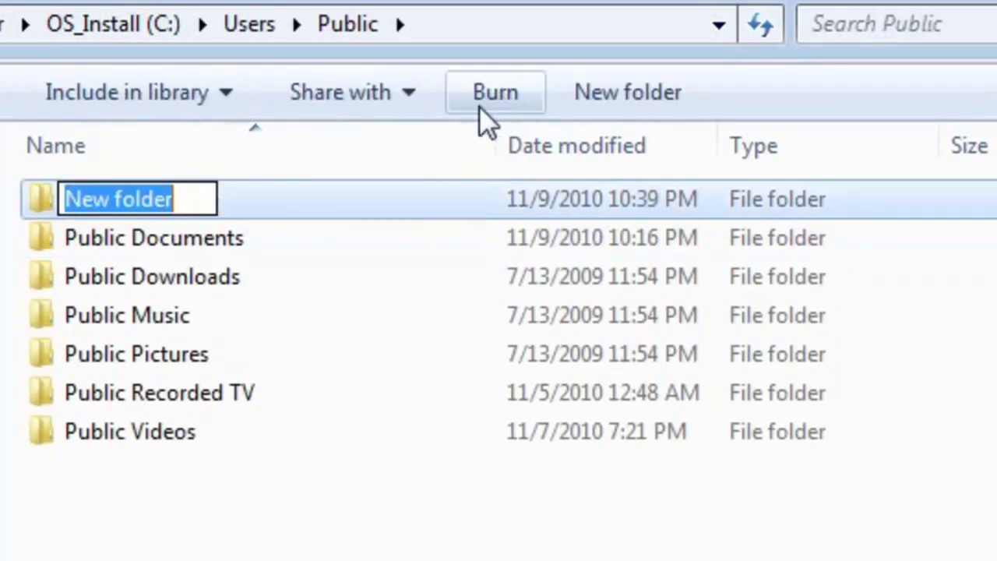
type("Games")
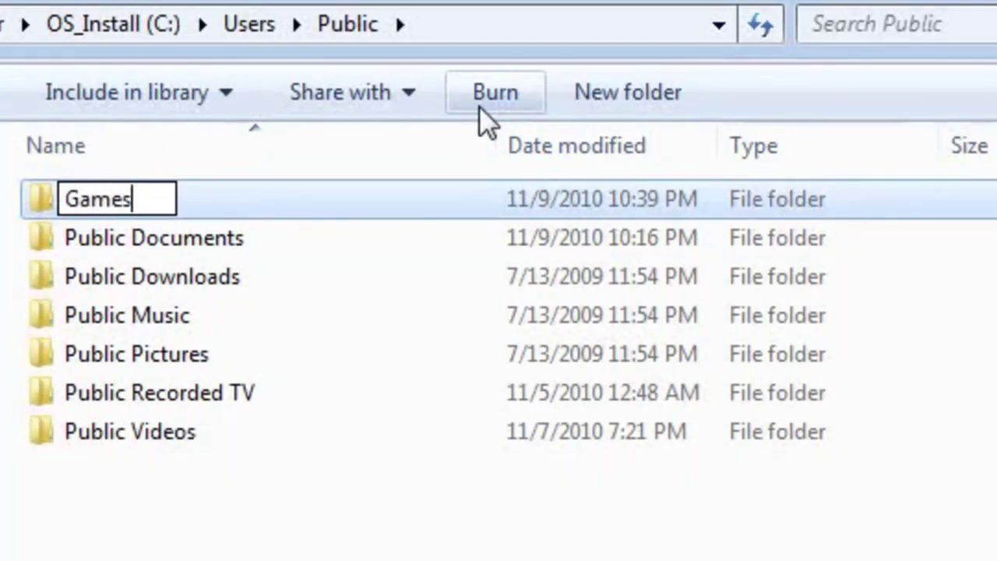
key("Return")
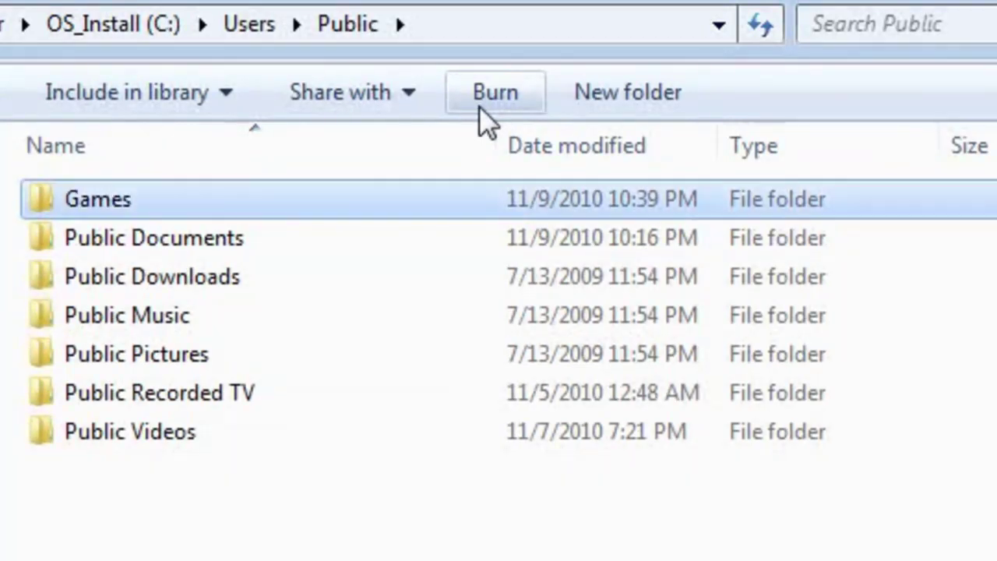
double_click(140, 211)
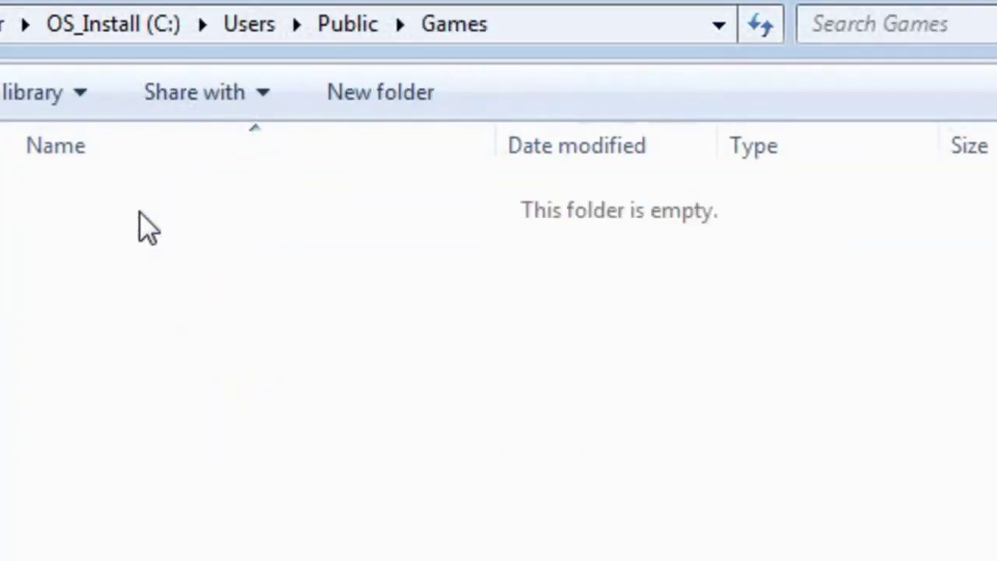
left_click(394, 106)
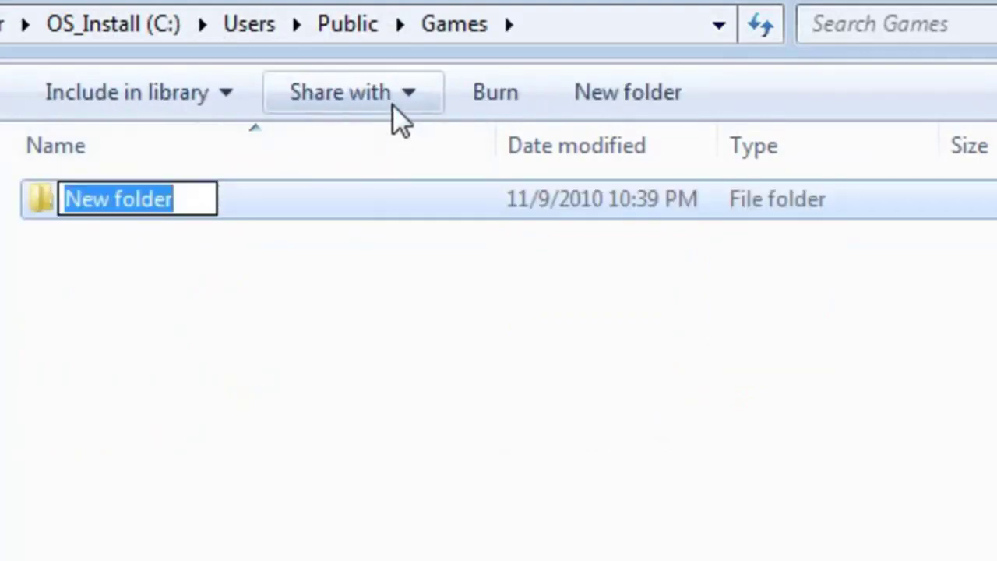
type("CivIII")
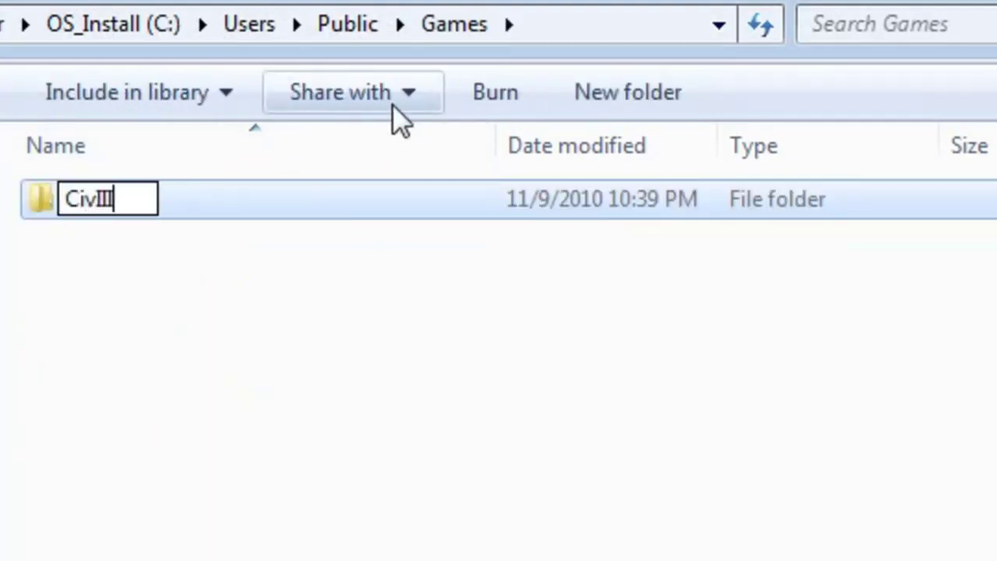
key("Return")
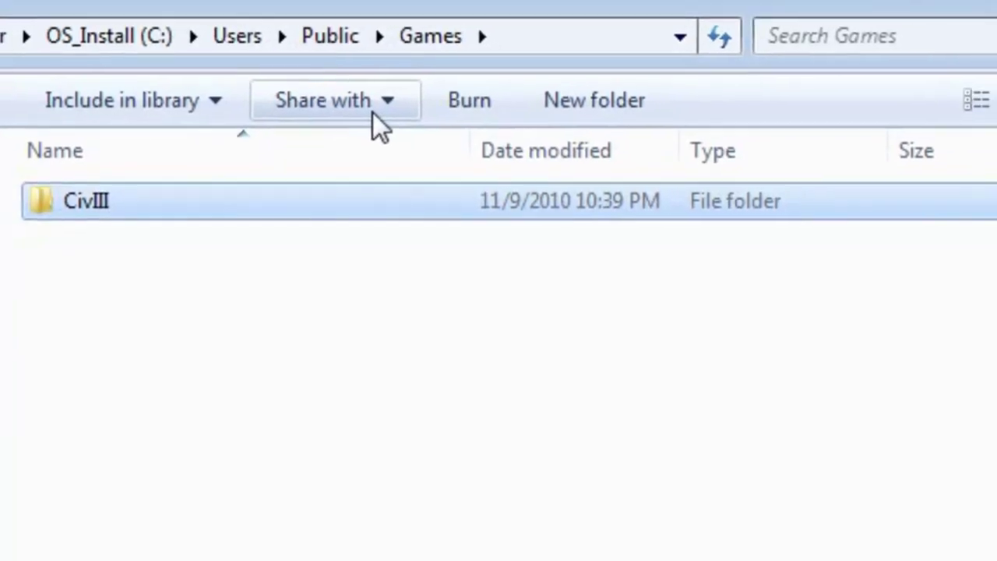
- Browse to Users > Public > Games > CivIII and choose it as the install folder
left_click(869, 31)
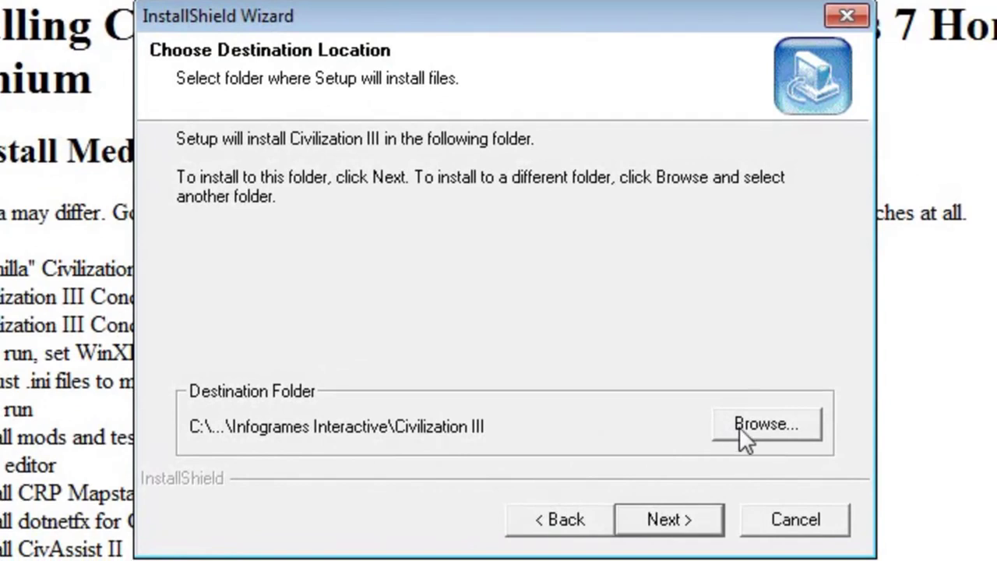
left_click(740, 427)
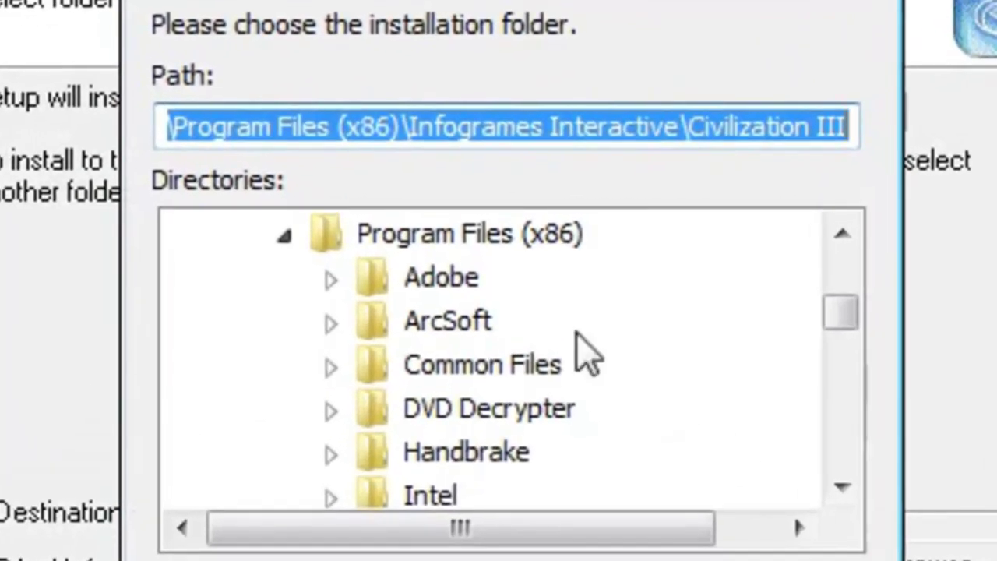
left_click(351, 235)
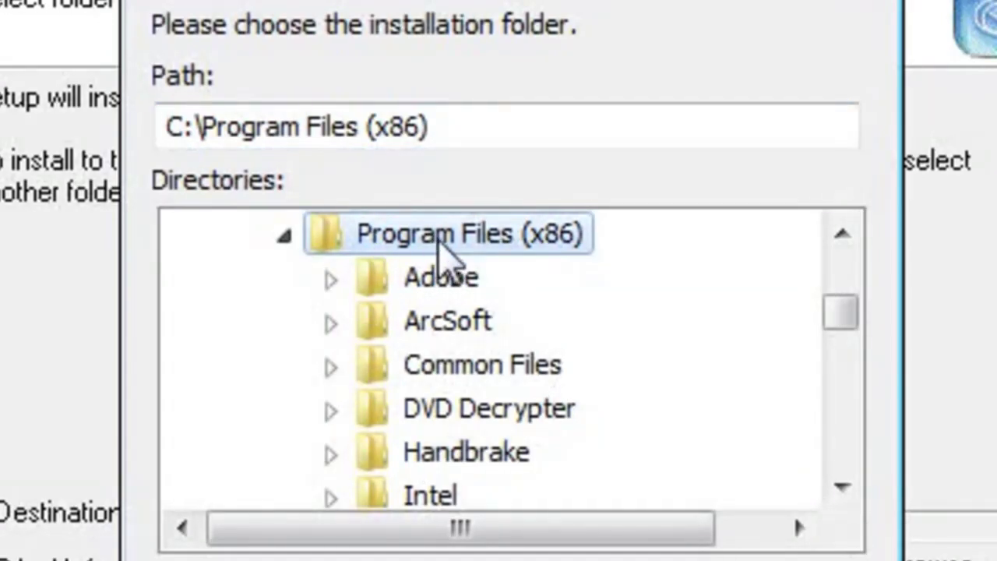
left_click(285, 237)
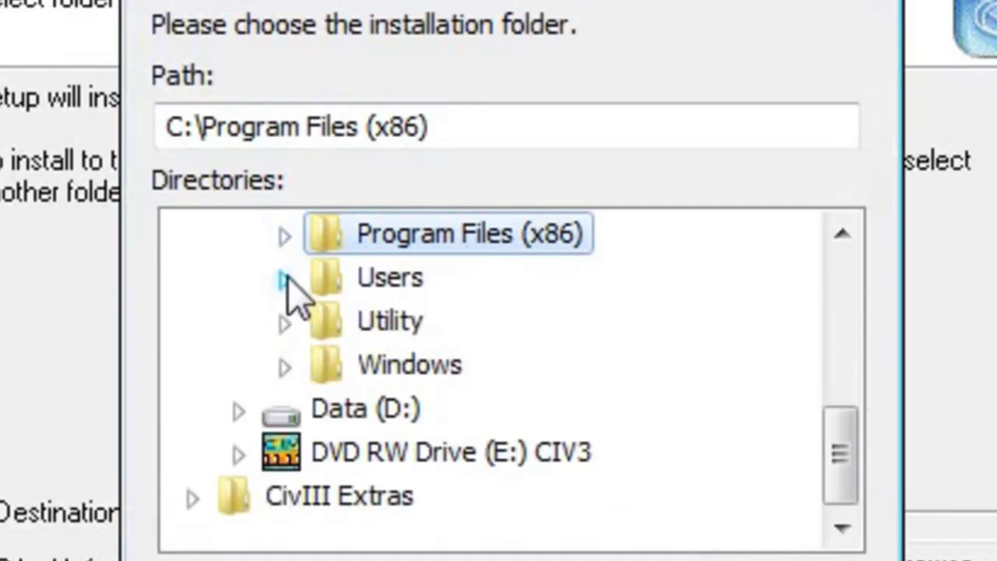
left_click(285, 279)
left_click(332, 363)
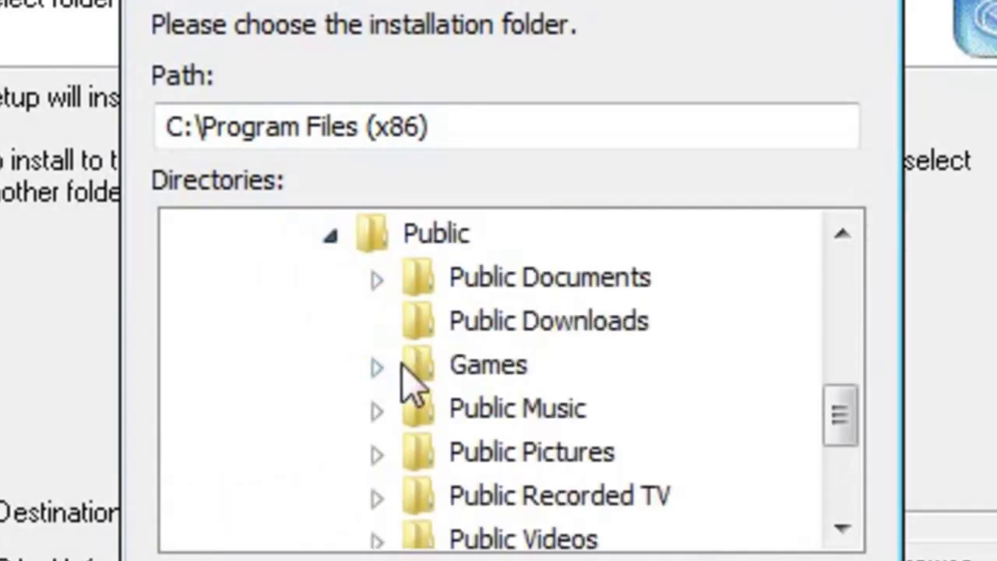
left_click(377, 366)
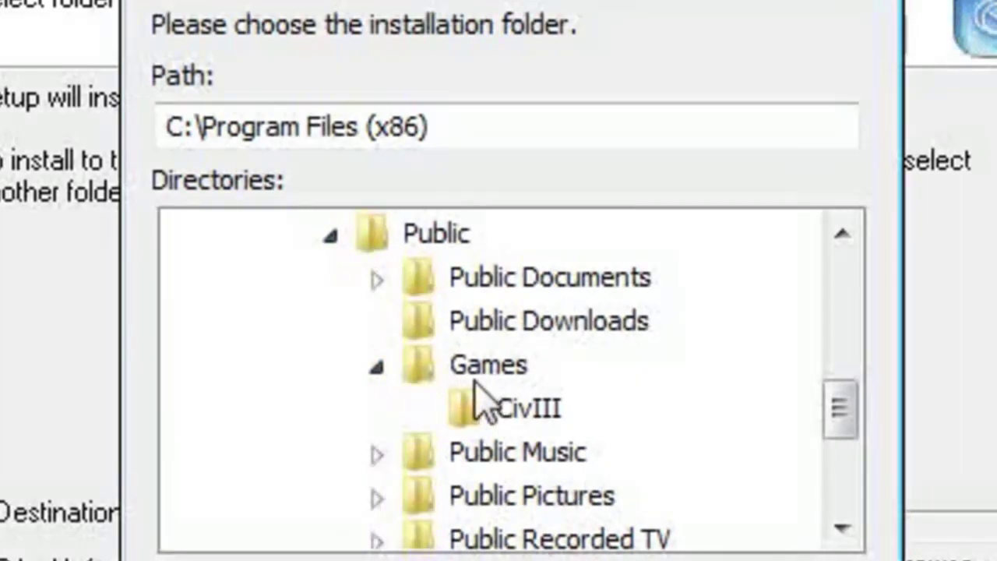
left_click(516, 421)
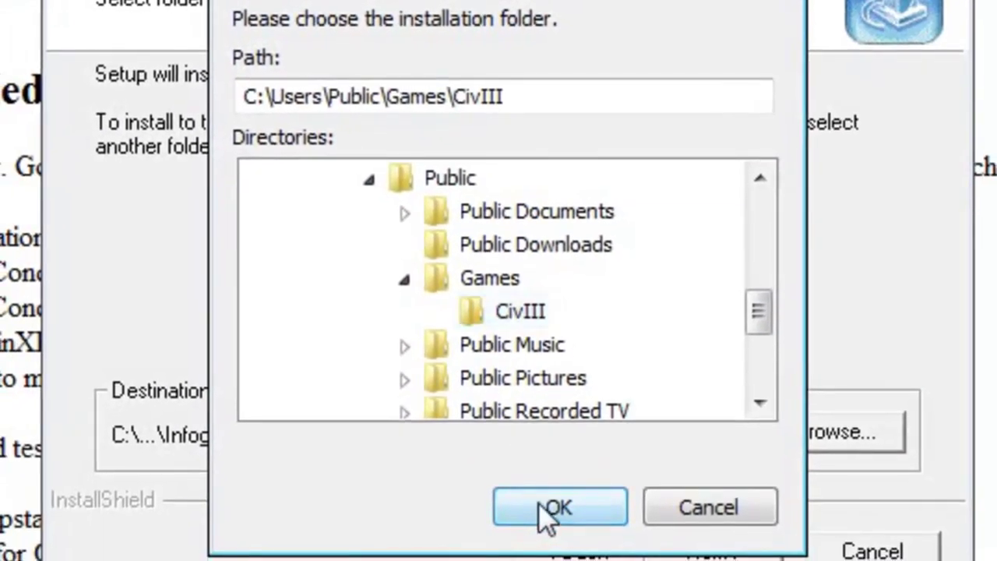
left_click(543, 514)
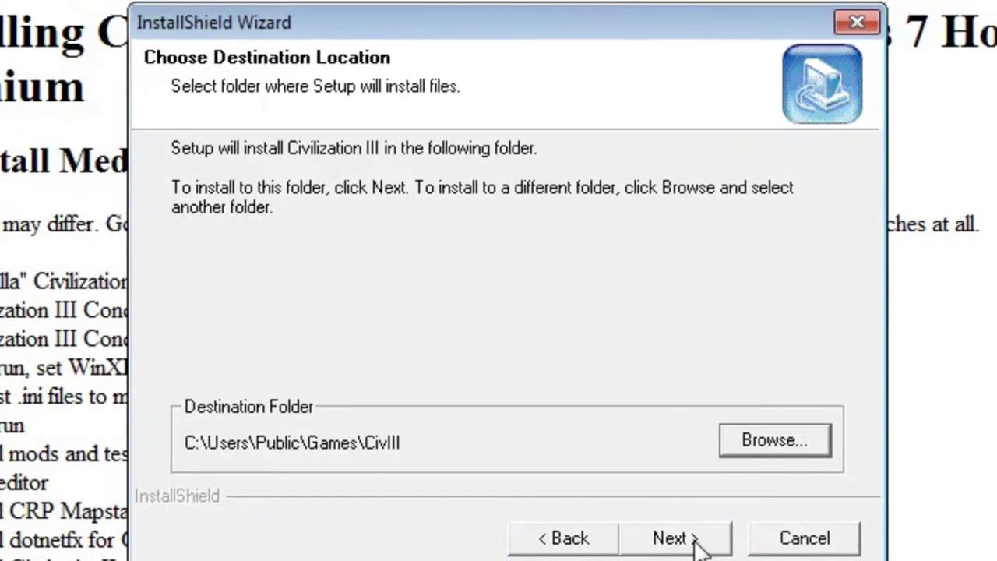
- Accept the CivIII destination, Typical setup and default program folder to begin copying files
left_click(697, 545)
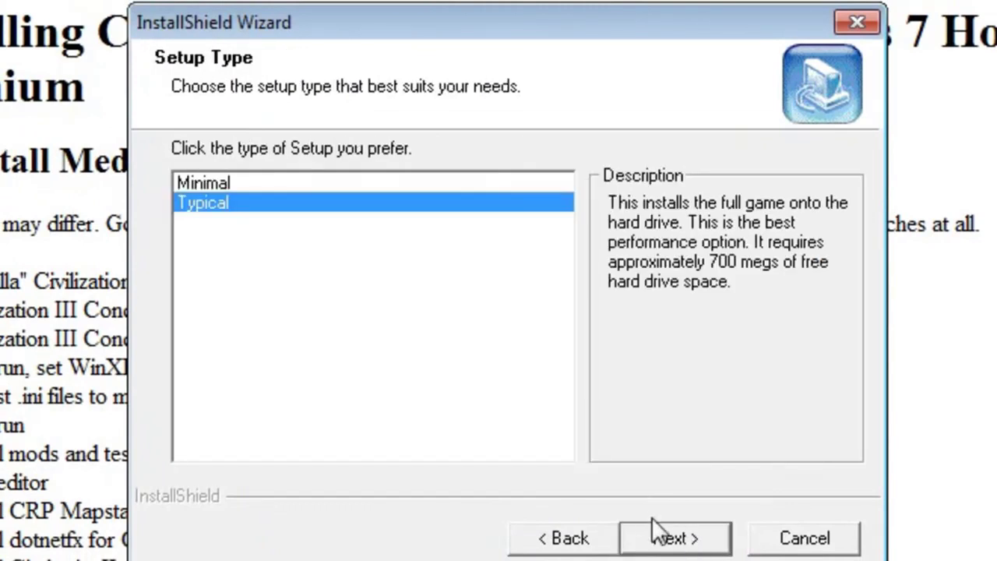
left_click(664, 537)
left_click(675, 540)
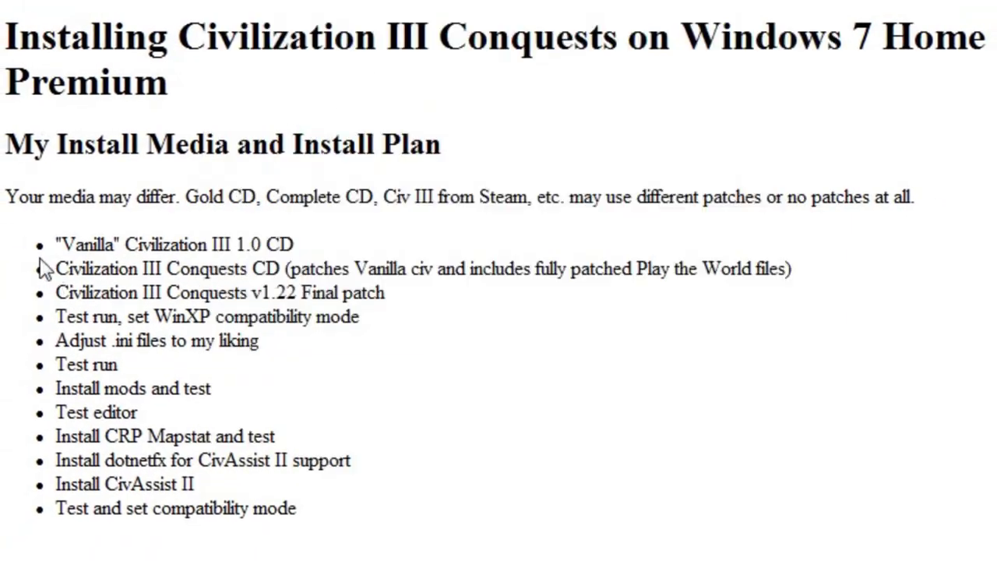
left_click_drag(56, 244, 301, 244)
left_click_drag(56, 268, 290, 270)
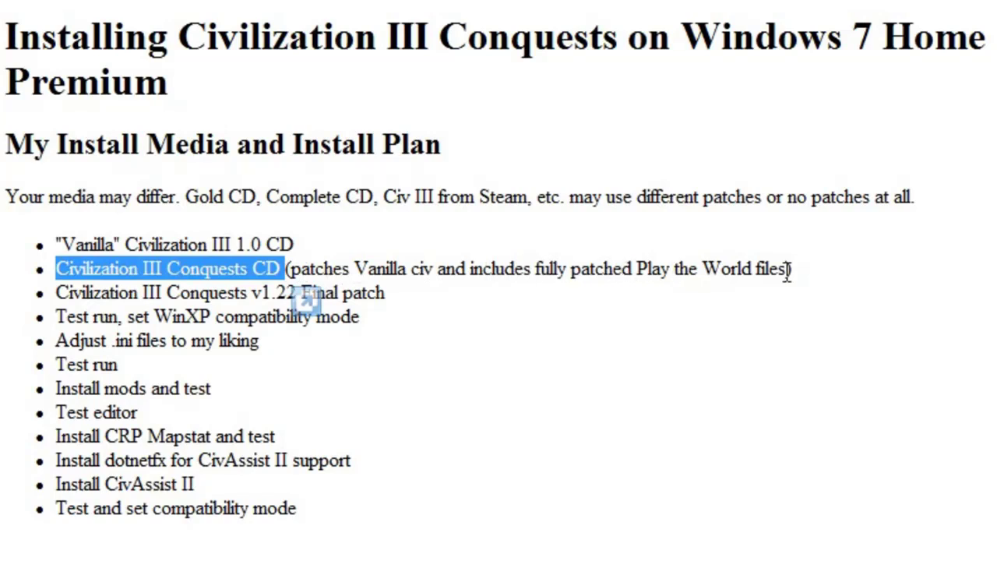
left_click_drag(57, 293, 411, 300)
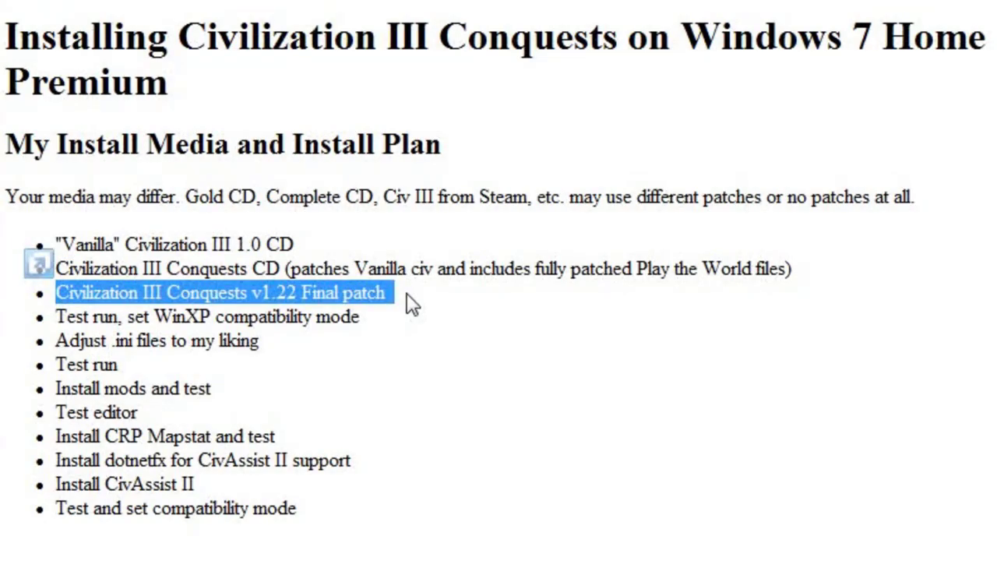
left_click(411, 303)
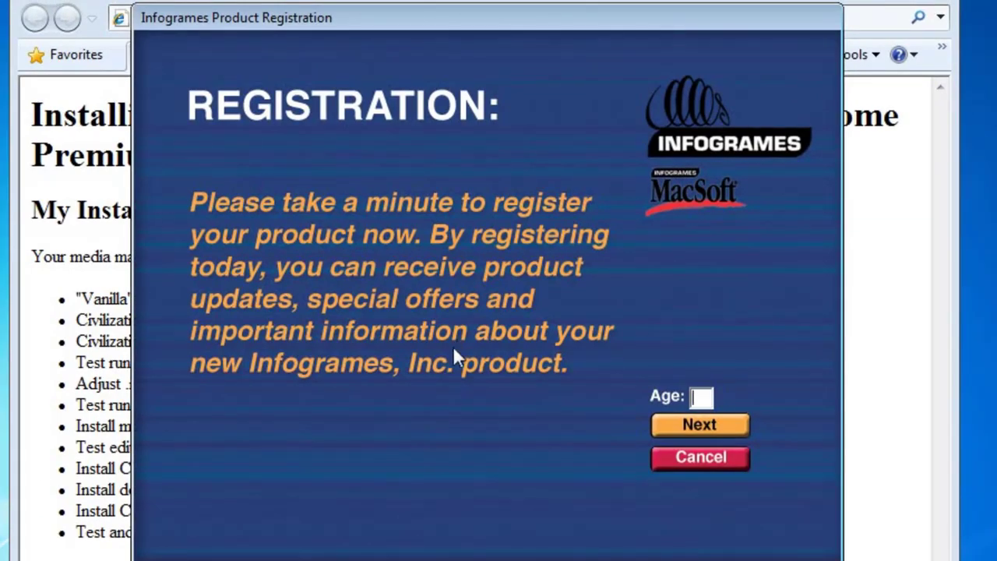
- Cancel registration, choose Never Register, and dismiss the Error 5I dialog
left_click(670, 460)
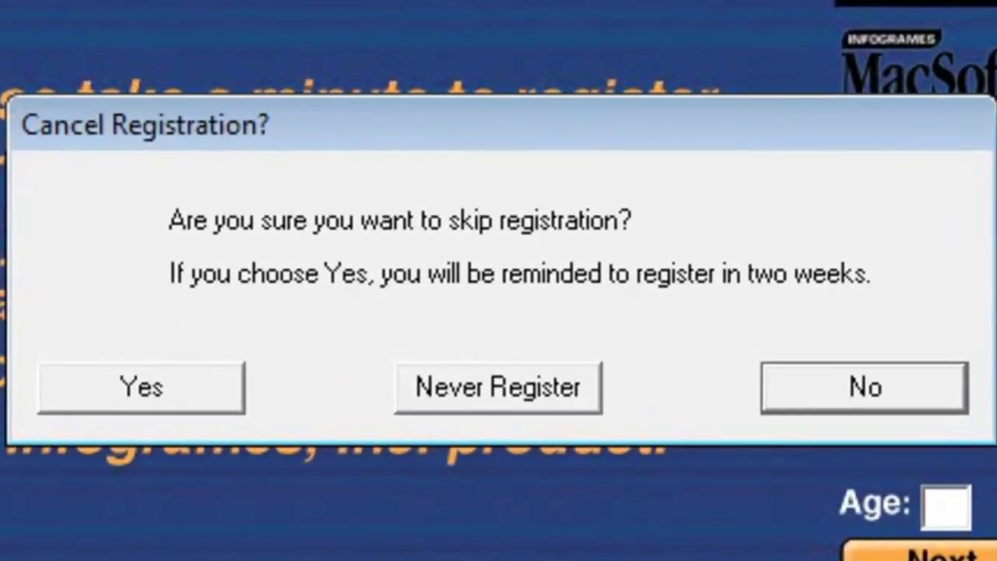
left_click(502, 395)
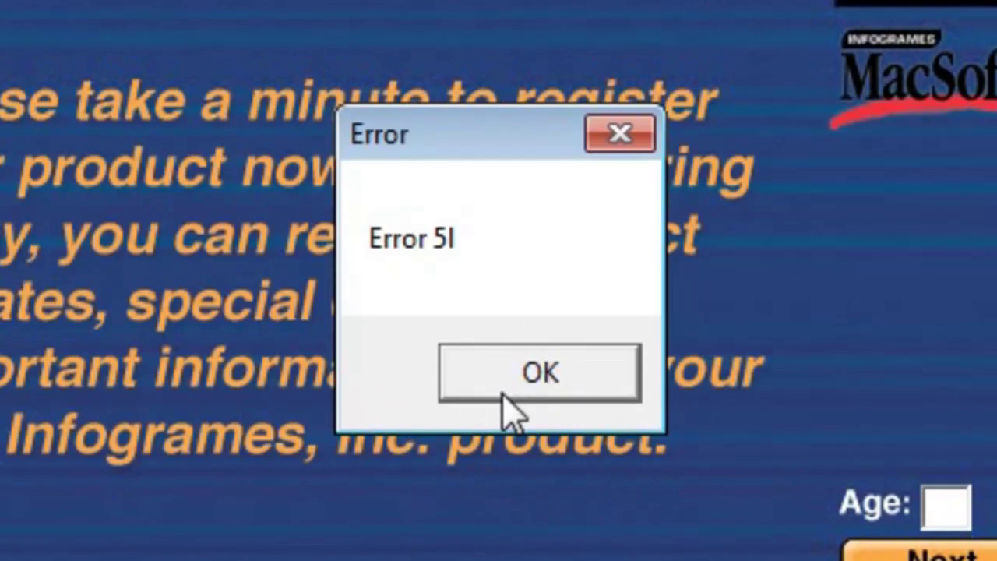
left_click(503, 394)
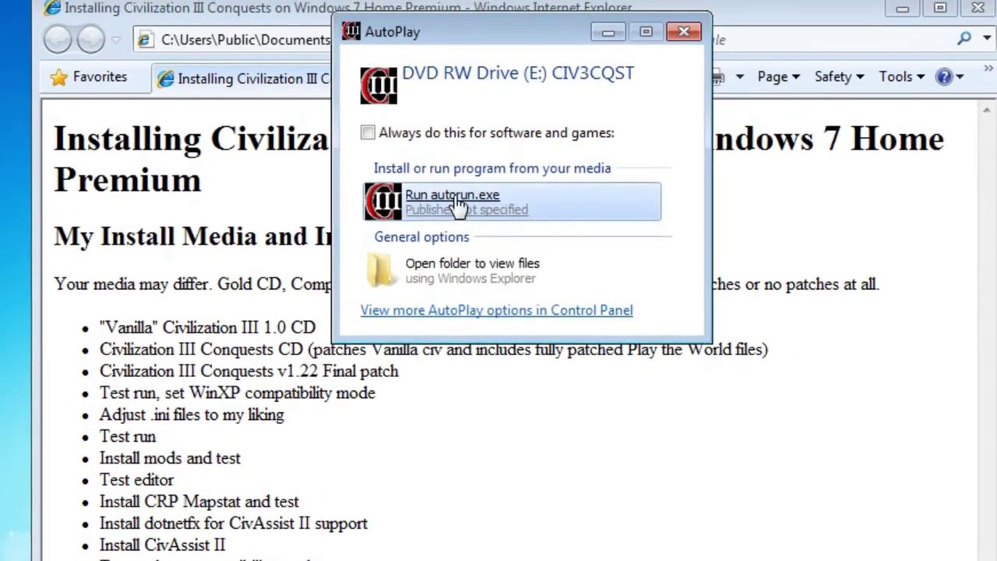
- Run autorun.exe from the Conquests disc's AutoPlay window
left_click(458, 201)
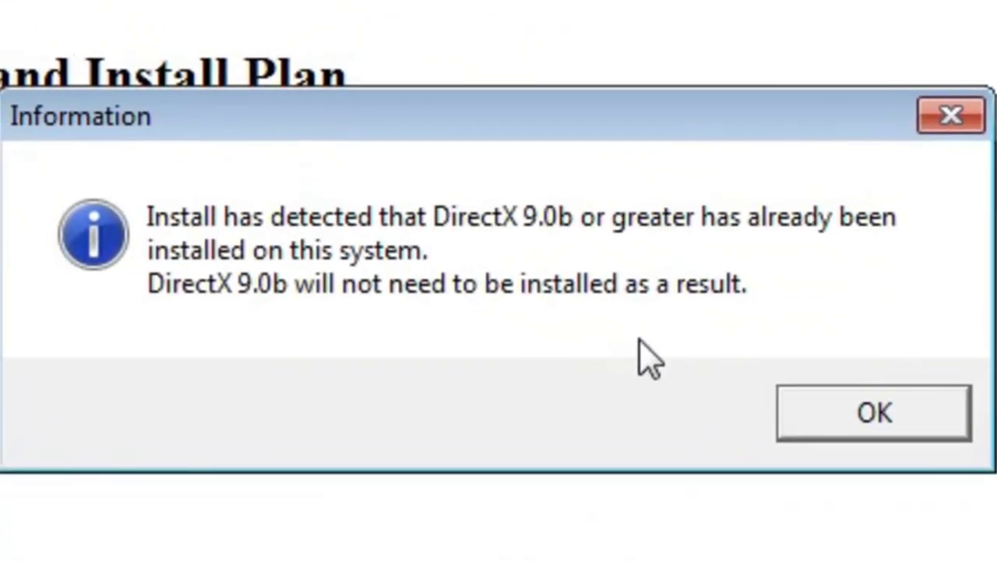
- Dismiss the DirectX notice, pass the welcome page, and accept the Conquests licence
left_click(874, 437)
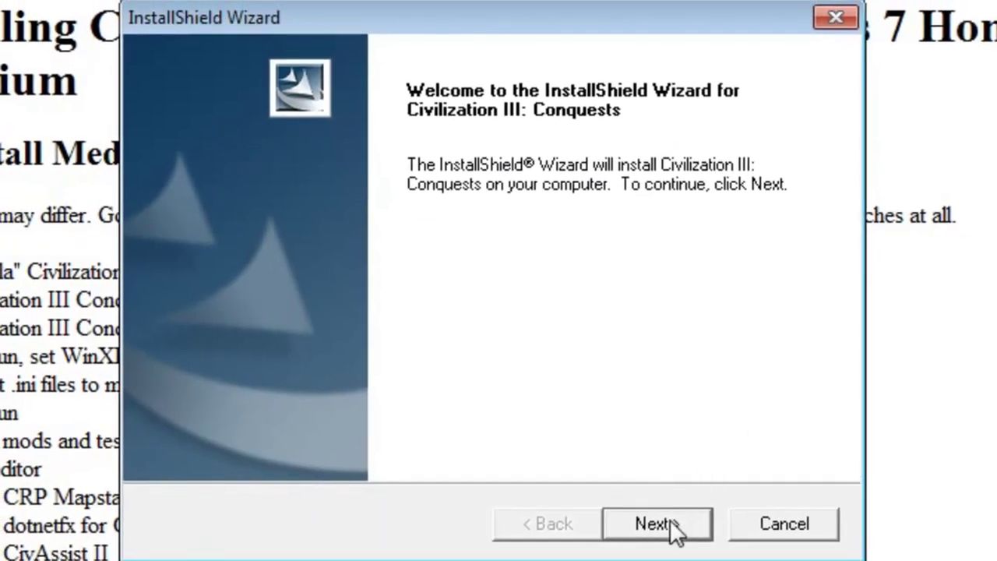
left_click(671, 532)
left_click(672, 531)
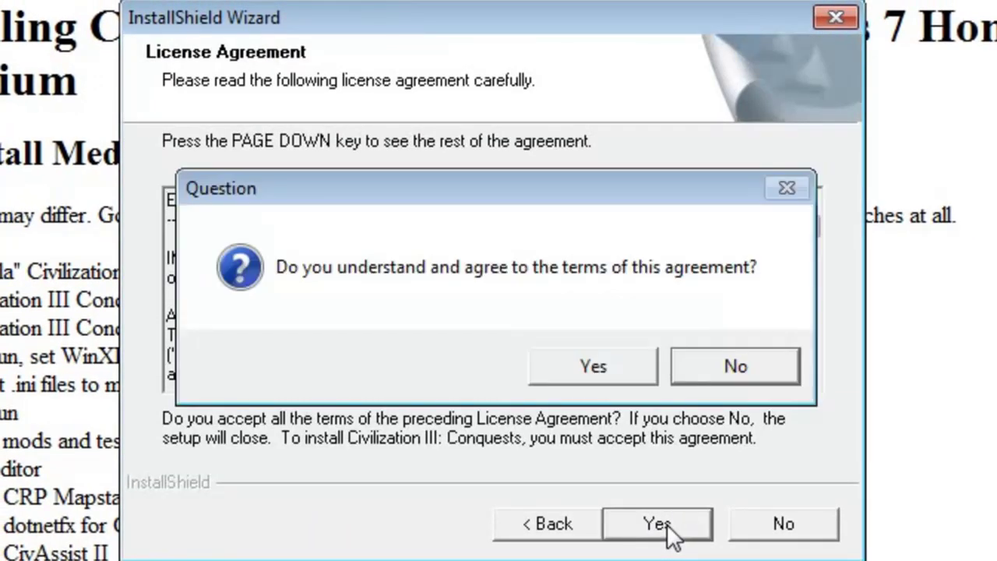
left_click(597, 366)
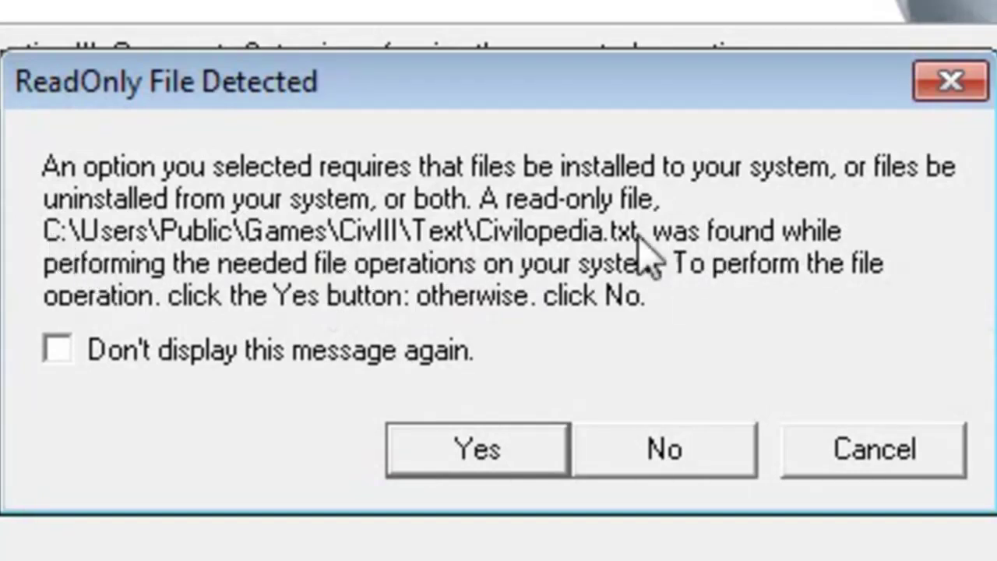
- Allow overwriting the read-only Civilopedia.txt and permanently decline product registration
left_click(444, 463)
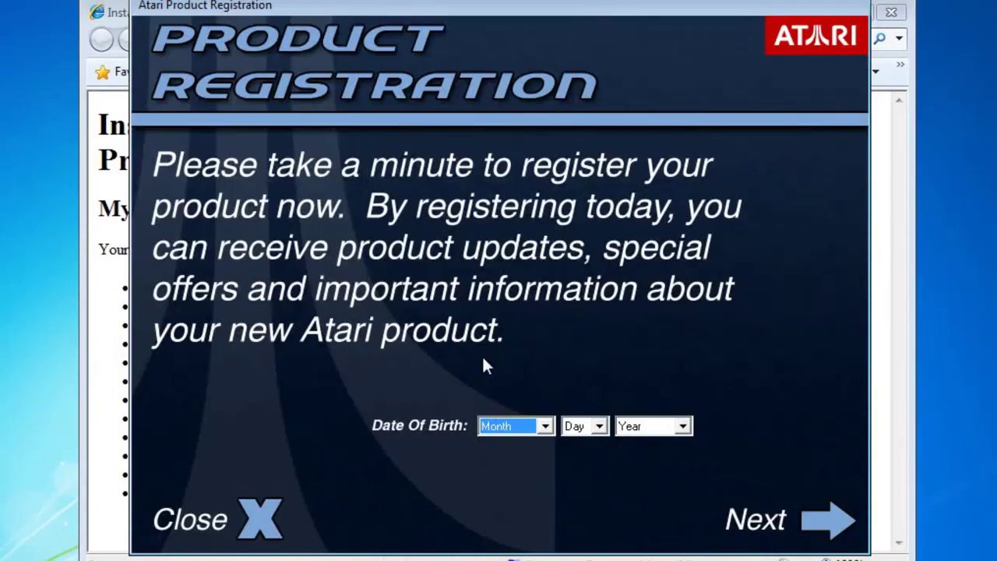
left_click(263, 524)
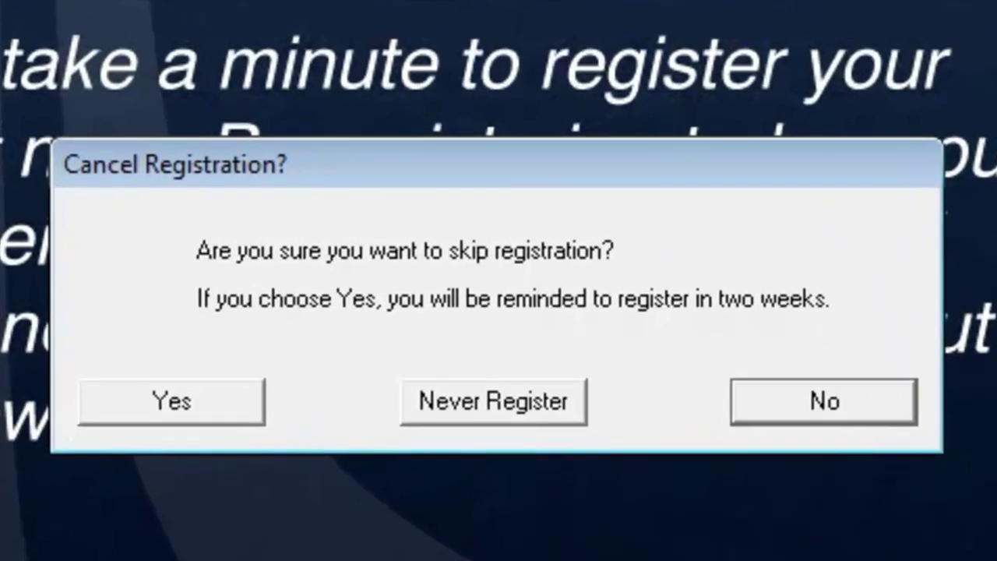
left_click(453, 426)
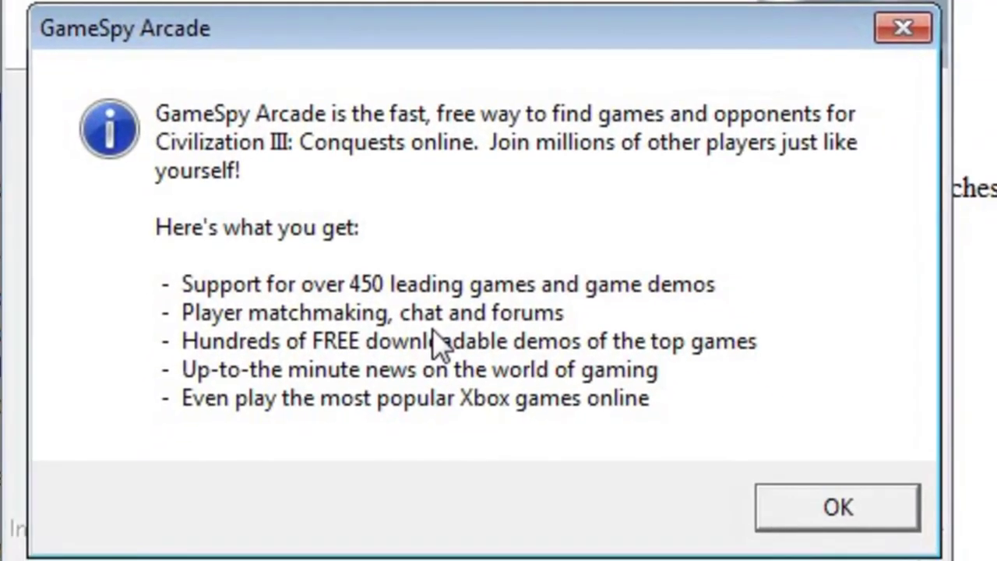
- Postpone GameSpy Arcade installation, untick View ReadMe, and finish the Conquests setup
left_click(832, 508)
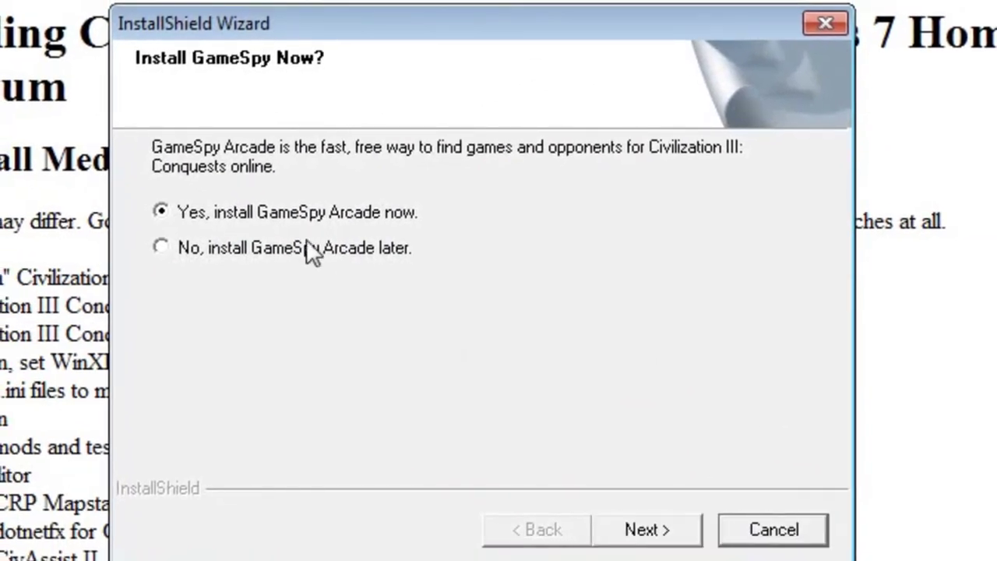
left_click(263, 227)
left_click(659, 533)
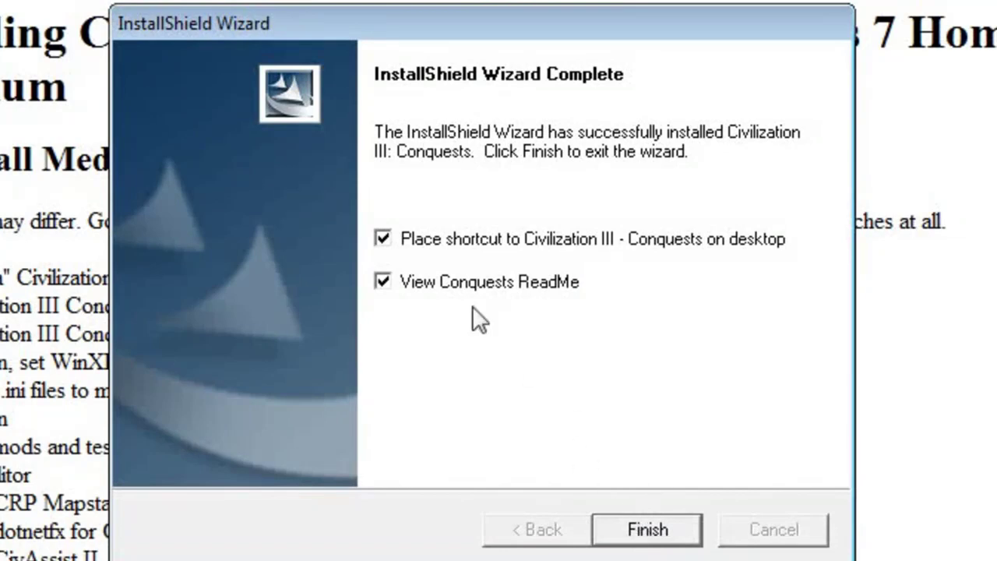
left_click(462, 285)
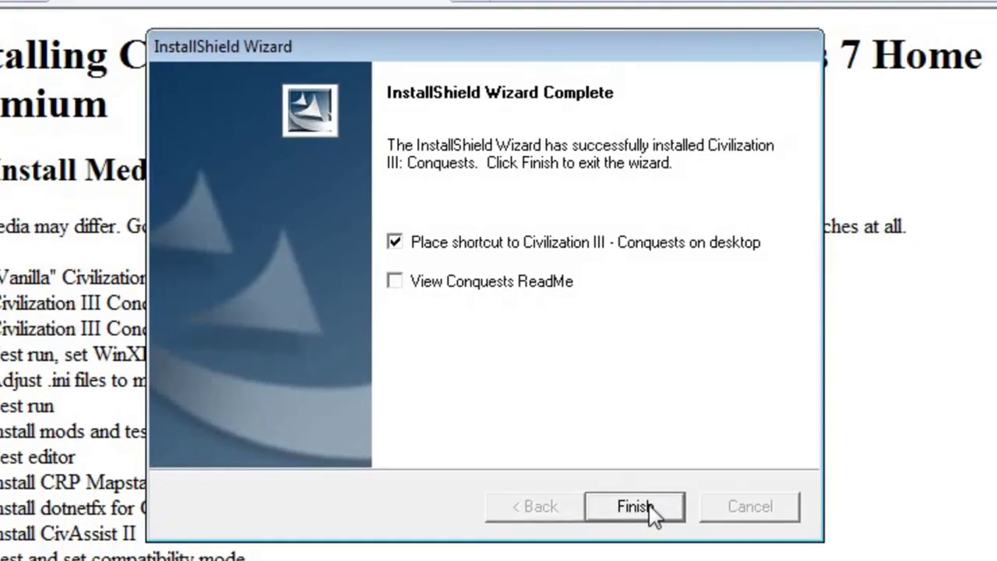
left_click(651, 507)
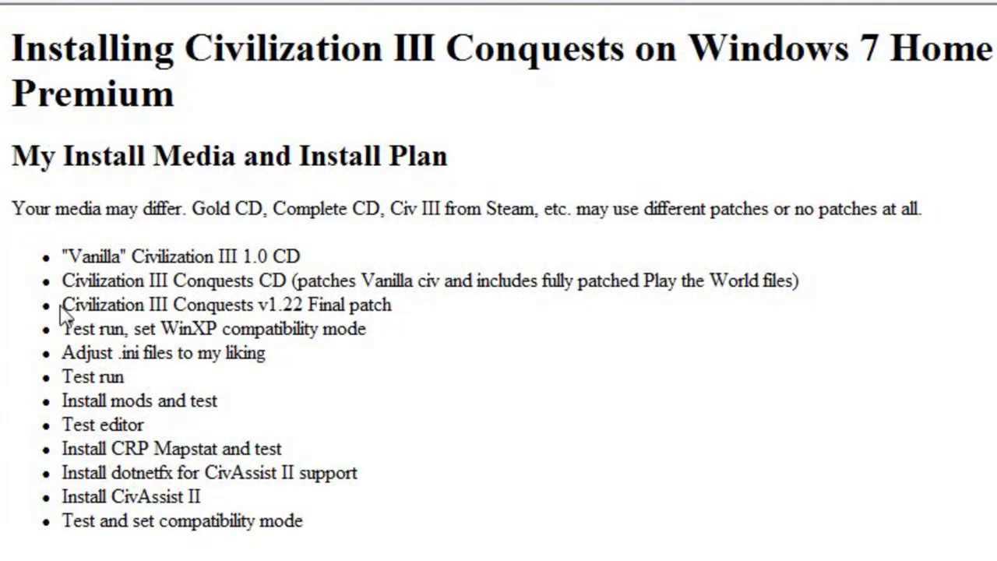
- Run civ3conquestsv122full from CivIII Extras in English, installing into C:\Users\Public\Games\CivIII\Conquests
left_click_drag(63, 306, 411, 309)
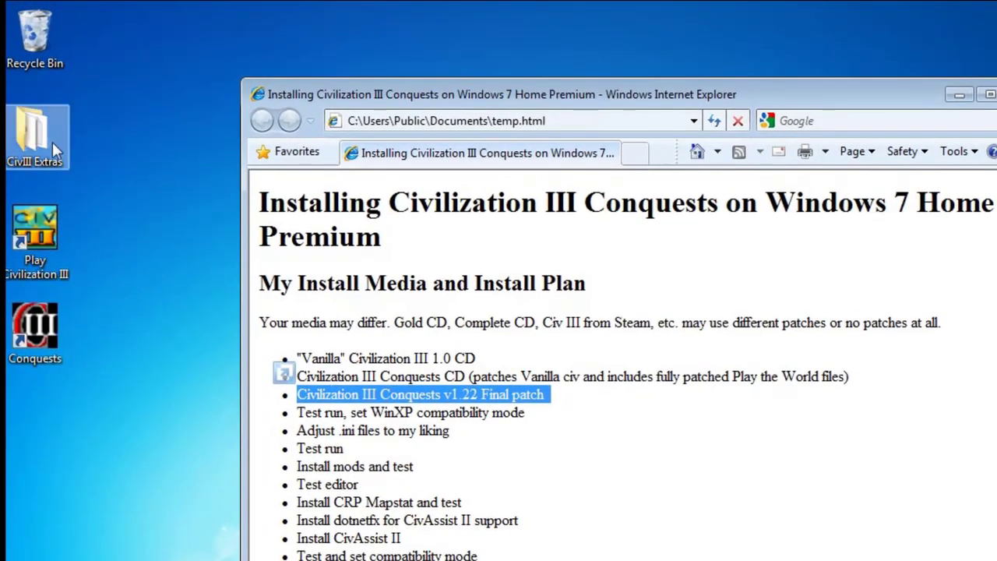
double_click(52, 142)
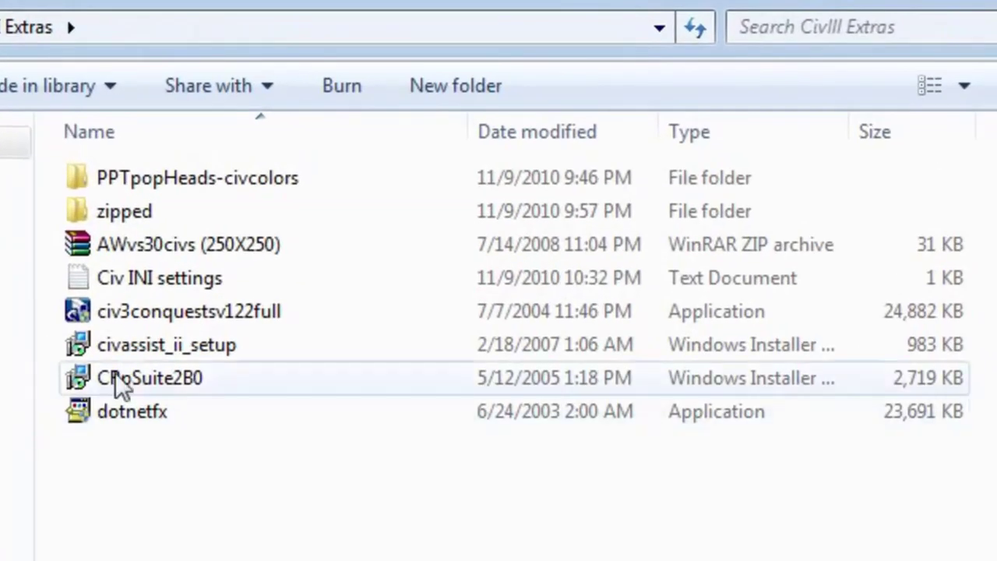
left_click(120, 315)
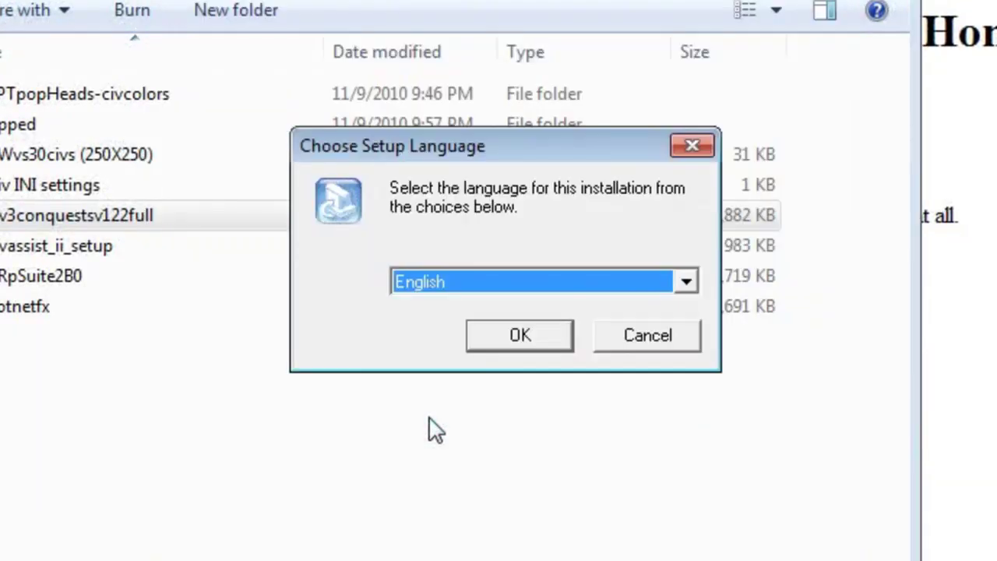
left_click(504, 347)
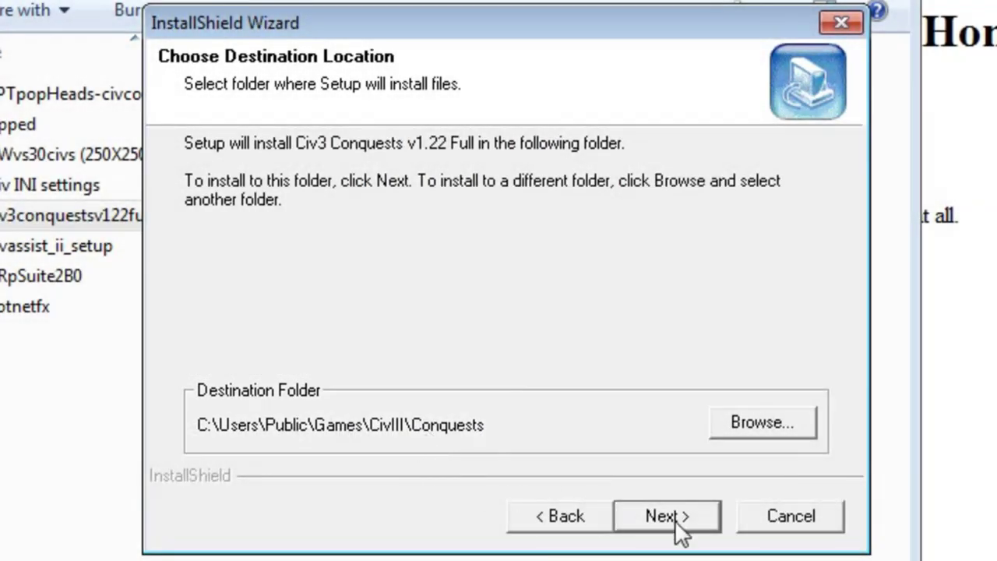
left_click(672, 516)
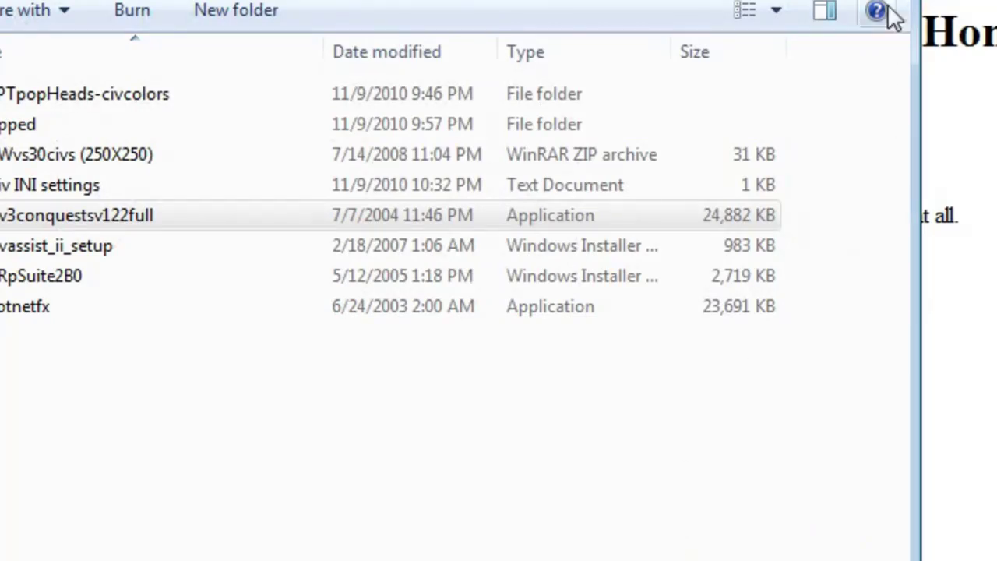
- Highlight the WinXP compatibility 'Test run' line in the install plan, then launch Civilization III: Conquests
key("alt+Tab")
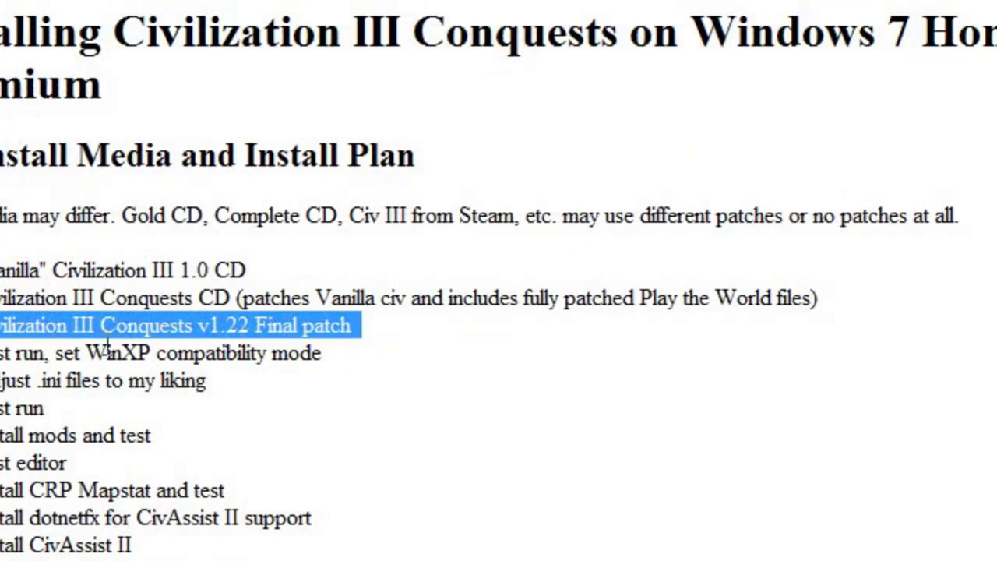
left_click_drag(57, 307, 345, 309)
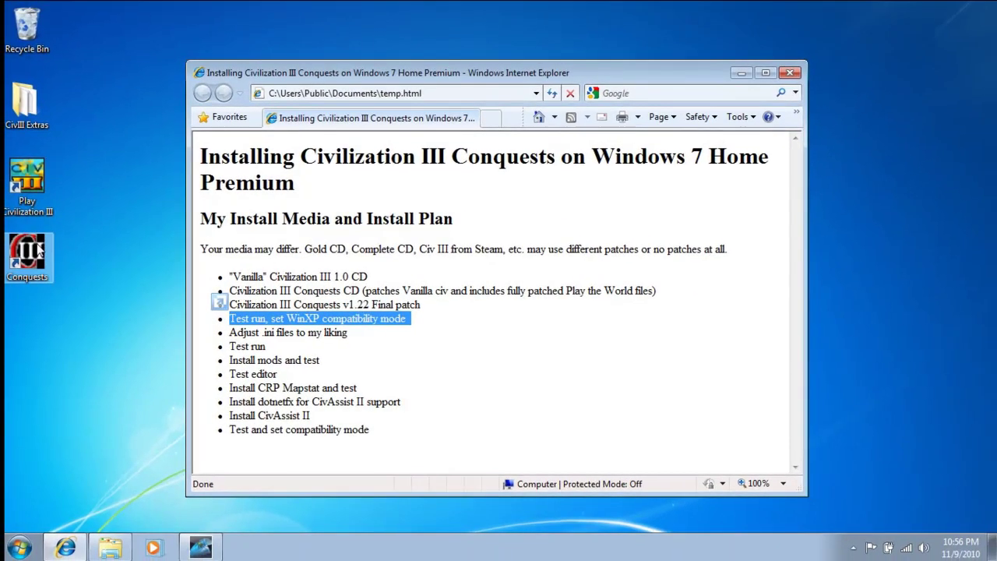
left_click(35, 263)
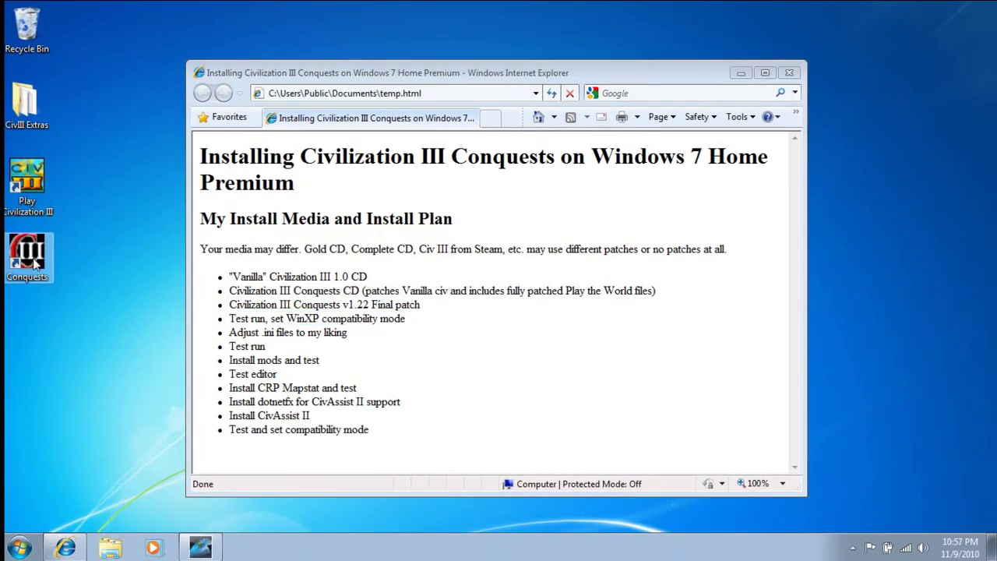
double_click(35, 263)
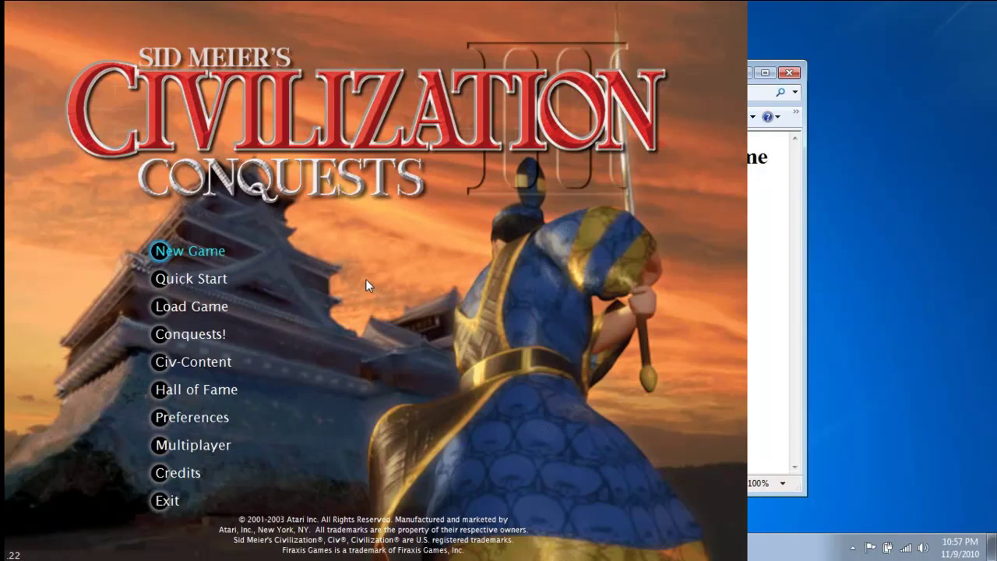
- Back out of Choose Your World and start a Quick Start game, reaching the 4000 BC intro
left_click(211, 257)
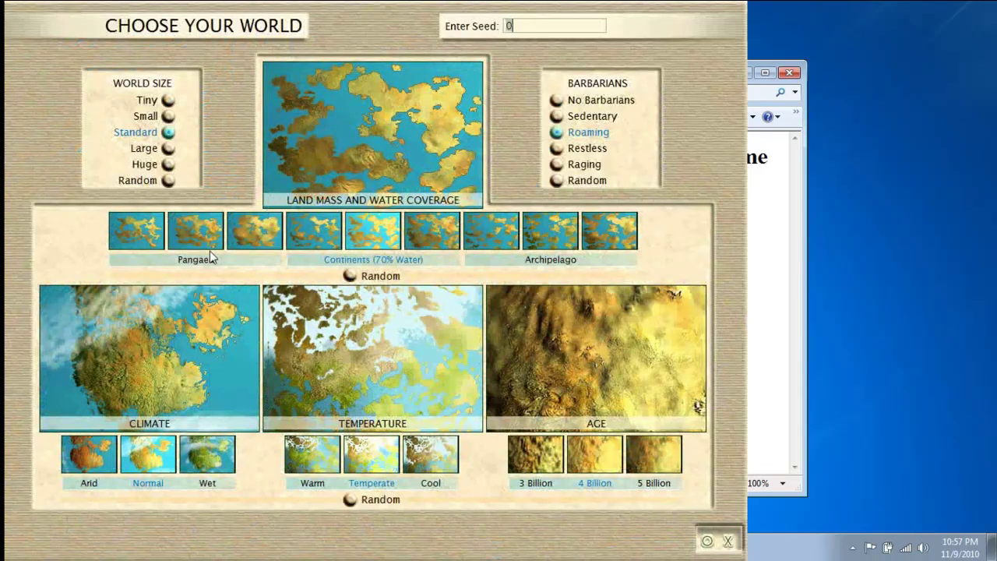
left_click(728, 541)
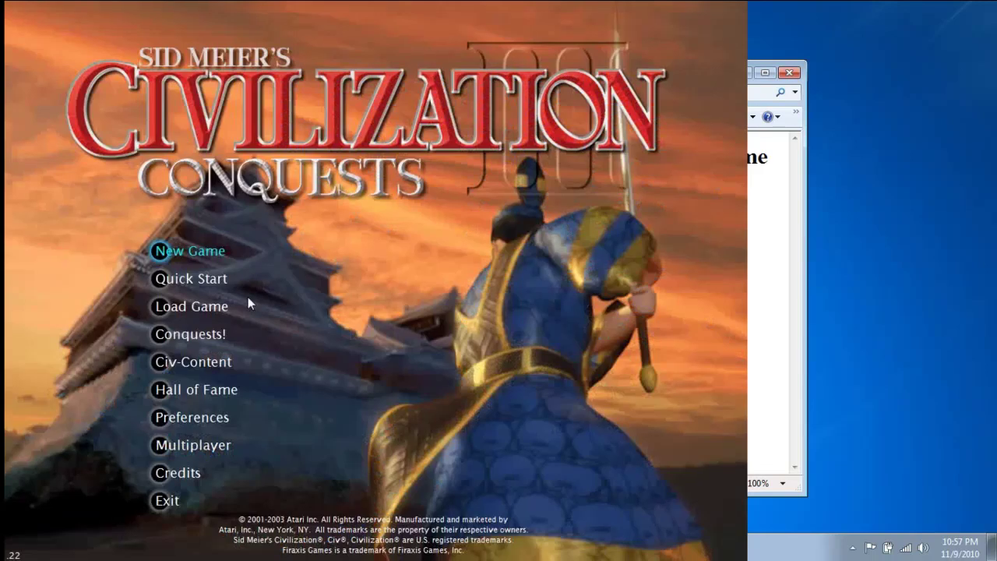
left_click(193, 279)
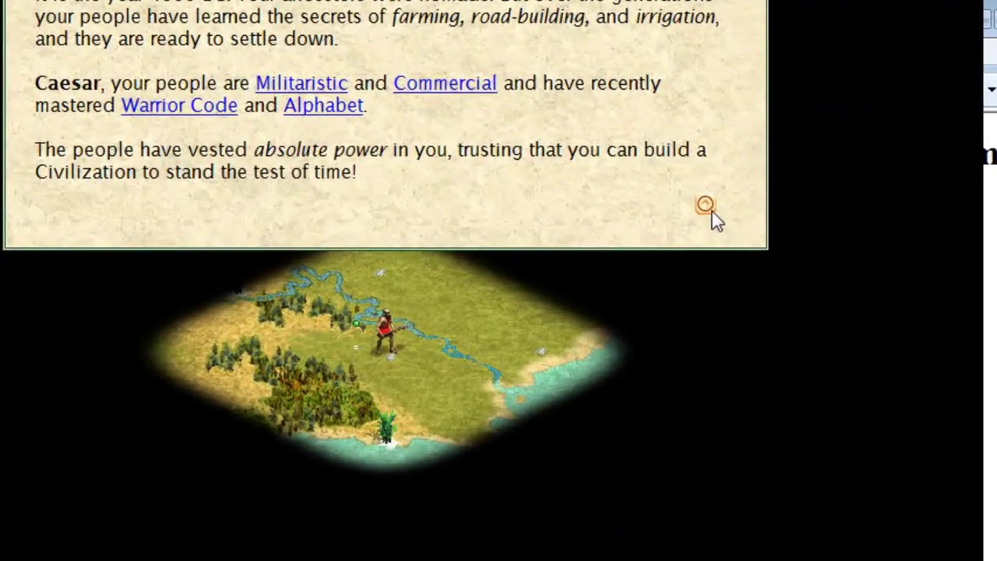
- Dismiss the Dawn of Civilization intro, move the settler southeast toward the coast, and fortify the warrior
left_click(573, 188)
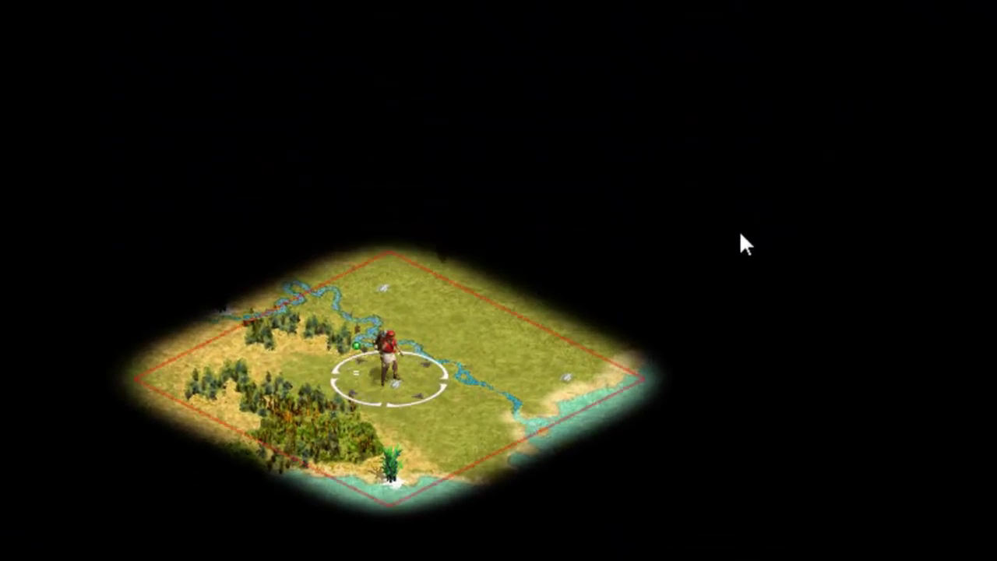
key("KP_3")
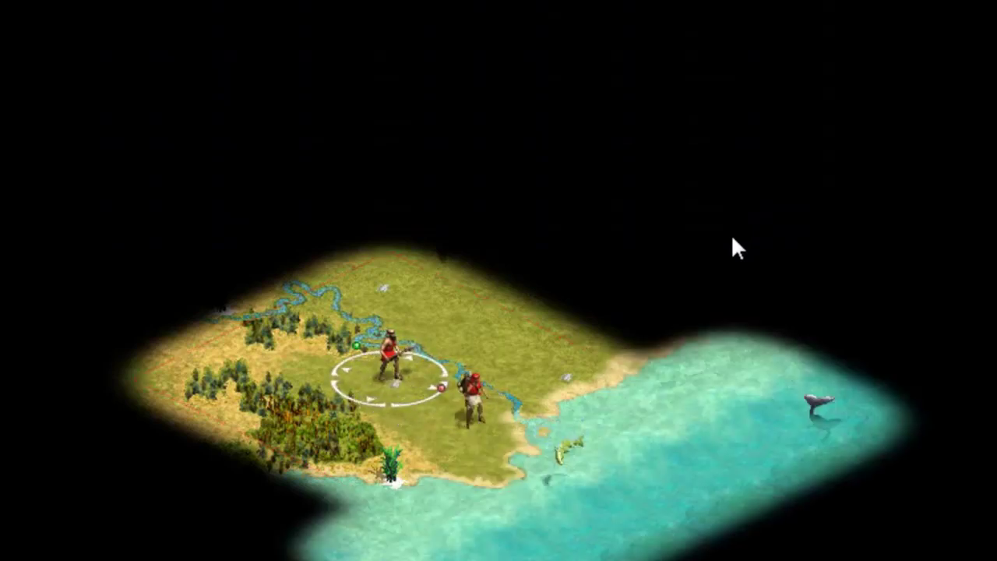
key("f")
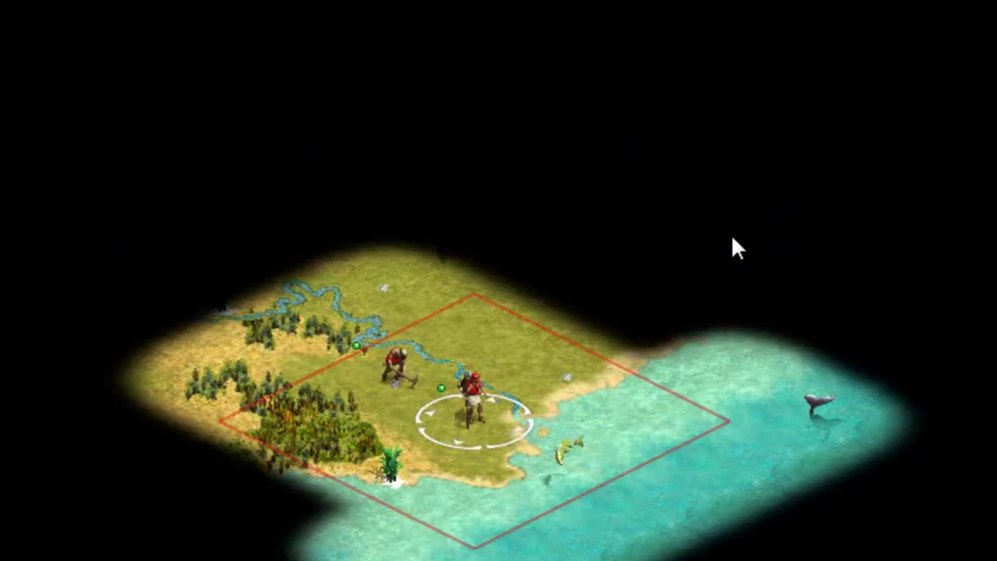
- Found the city of Rome, choose Bronze Working as research, and bring up the retire prompt
key("b")
key("Return")
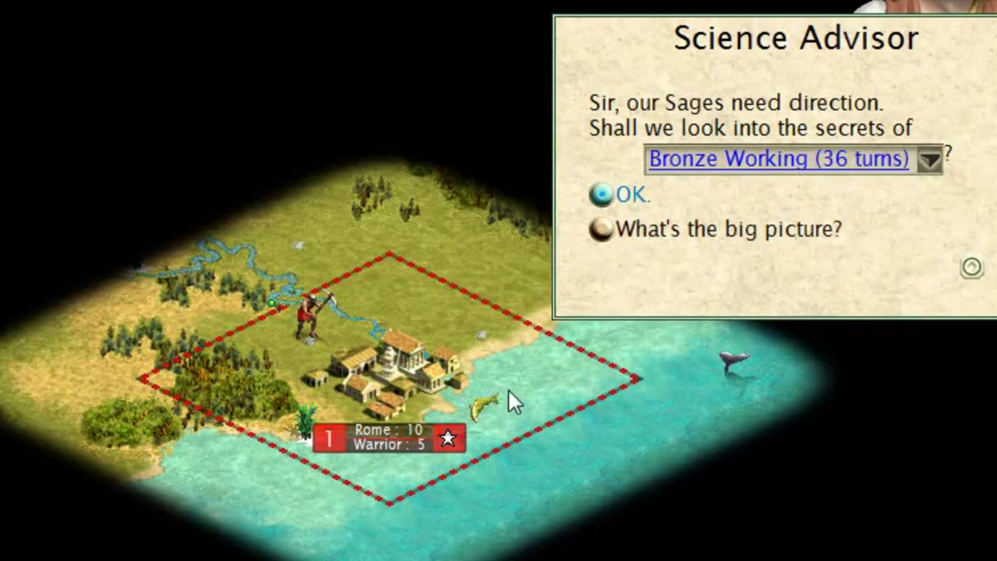
left_click(632, 197)
key("Escape")
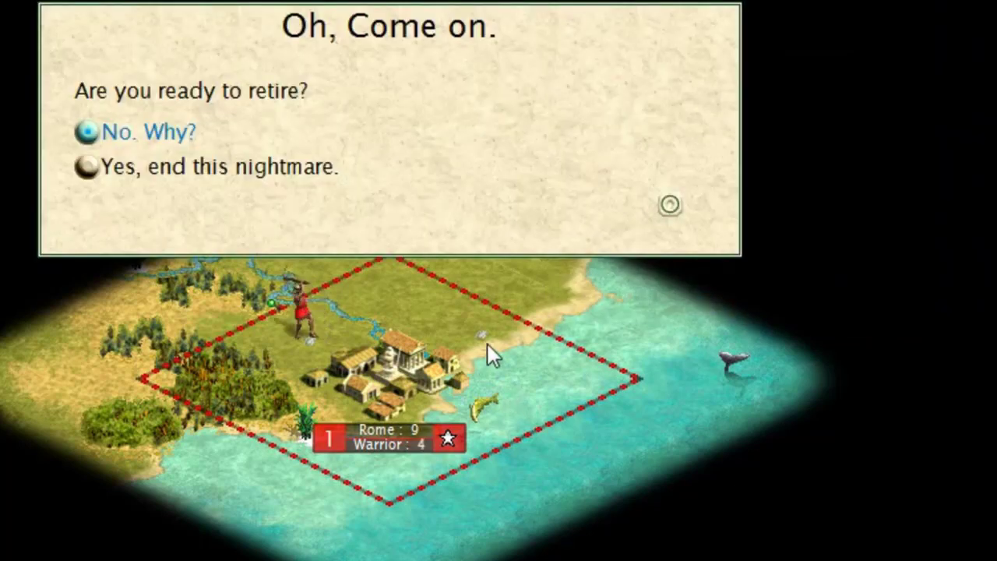